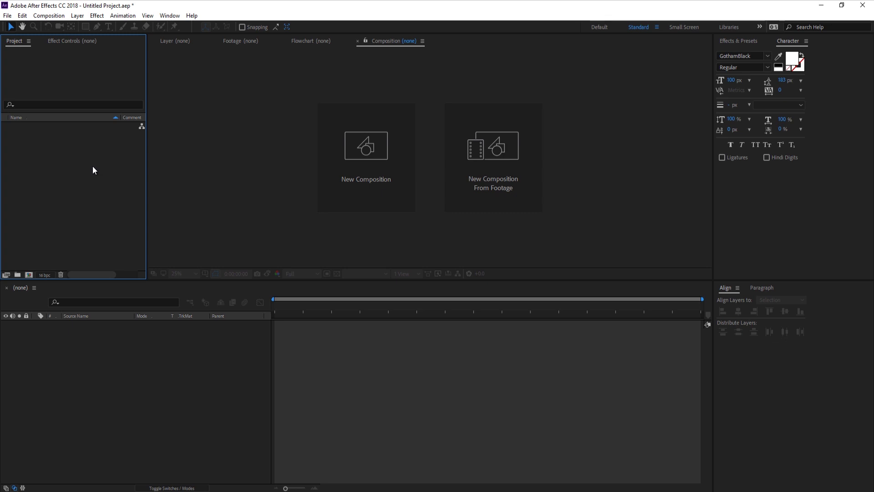
# Step: Create a new composition, Comp 1, at 1920×1080, 30 fps with duration 0:00:10:00
pyautogui.click(54, 17)
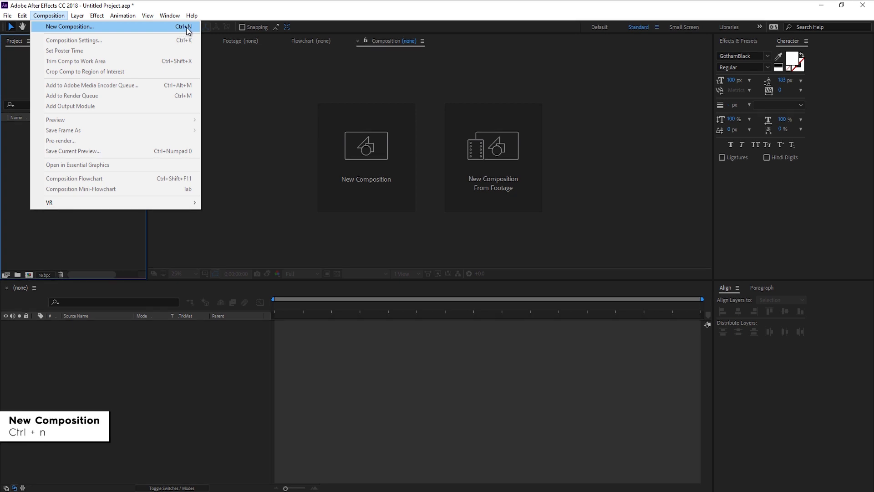
pyautogui.click(92, 29)
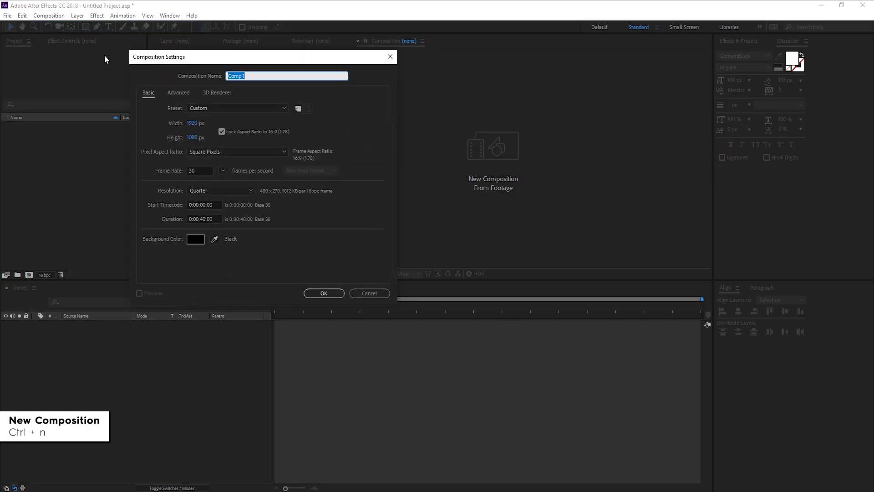
pyautogui.doubleClick(203, 219)
pyautogui.write('109')
pyautogui.press('BackSpace')
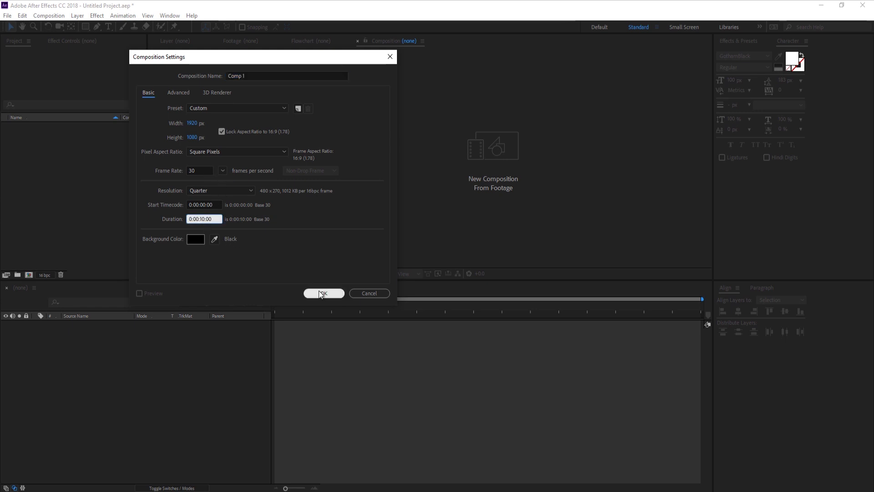
pyautogui.click(324, 293)
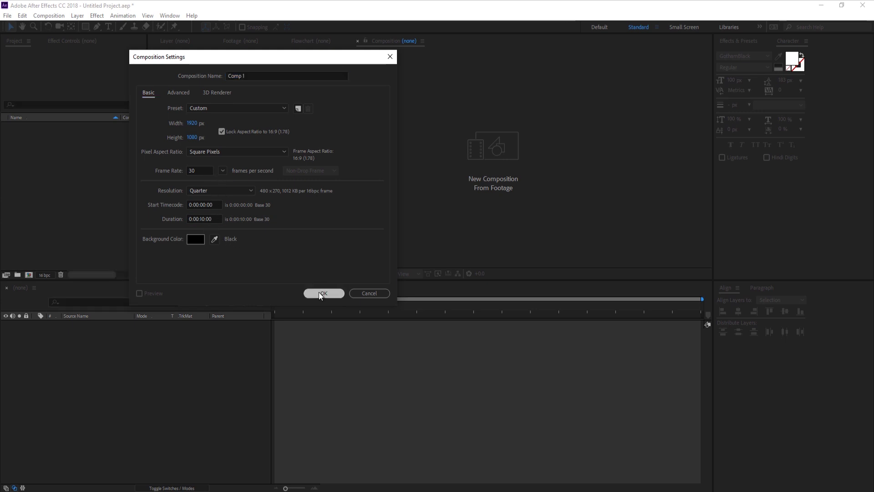
# Step: Add a paragraph text layer reading BAD to the composition
pyautogui.click(110, 27)
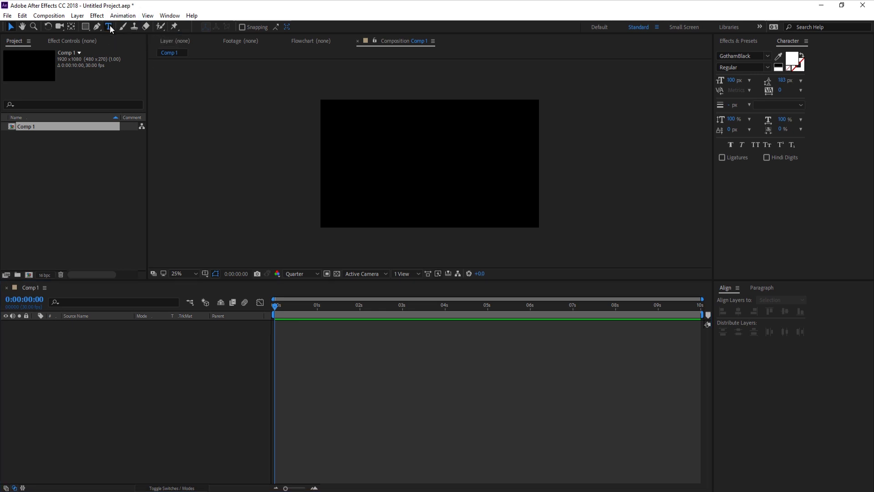
pyautogui.moveTo(376, 139); pyautogui.dragTo(496, 186)
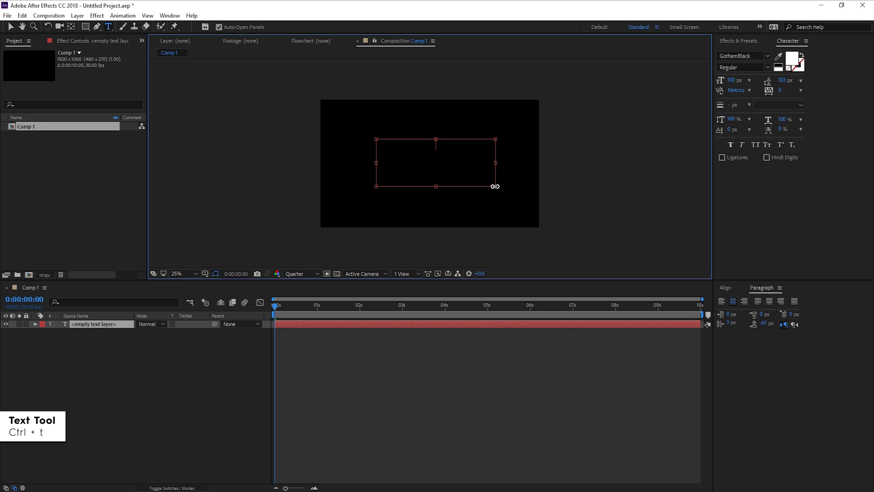
pyautogui.write('BAD')
pyautogui.press('KP_Enter')
pyautogui.press('v')
pyautogui.moveTo(442, 144)
pyautogui.mouseDown()
pyautogui.moveTo(422, 163)
pyautogui.moveTo(440, 157)
pyautogui.mouseUp()
# Step: Move the anchor point to the text's centre and centre BAD horizontally and vertically in the frame
pyautogui.click(726, 289)
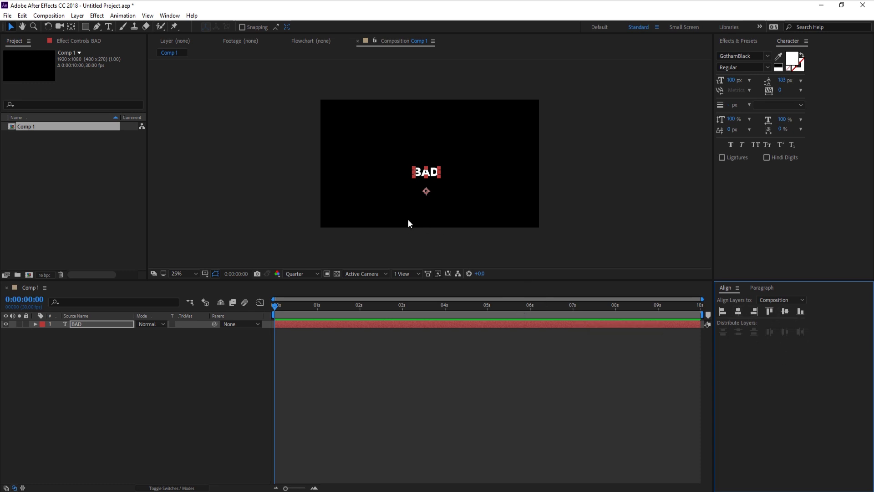
pyautogui.hotkey('ctrl', 'alt', 'Home')
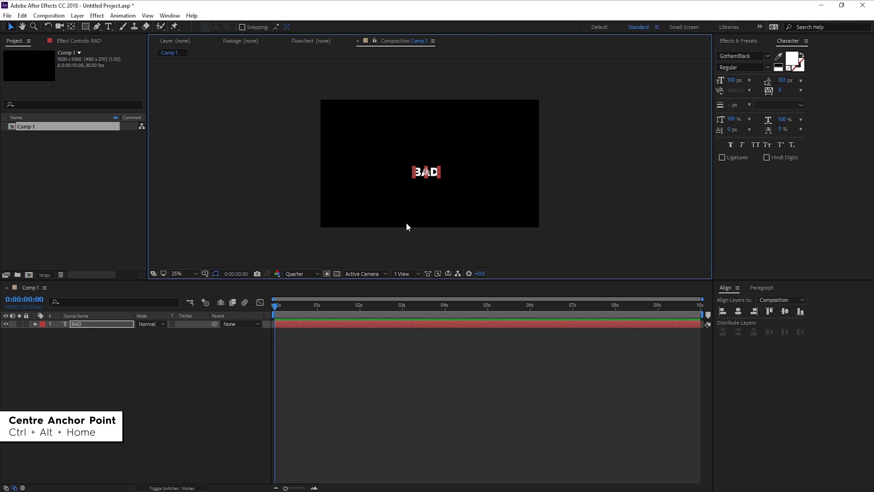
pyautogui.hotkey('ctrl', 'Home')
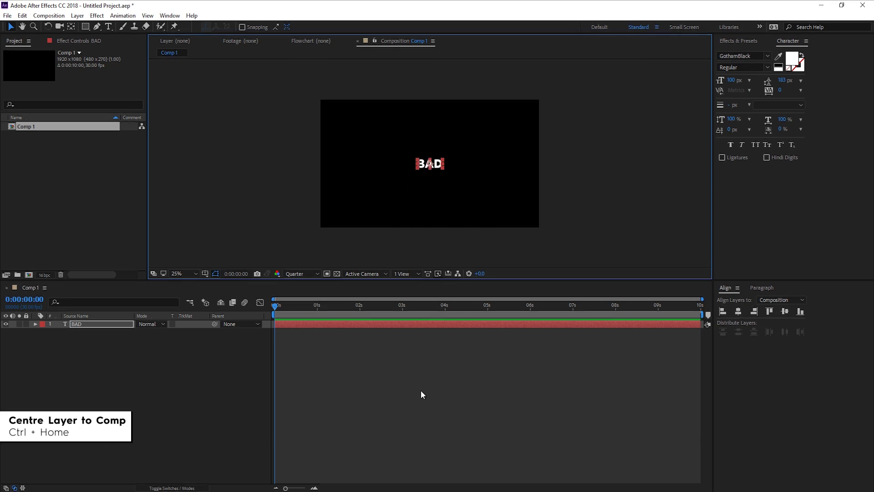
pyautogui.moveTo(435, 165); pyautogui.dragTo(621, 191)
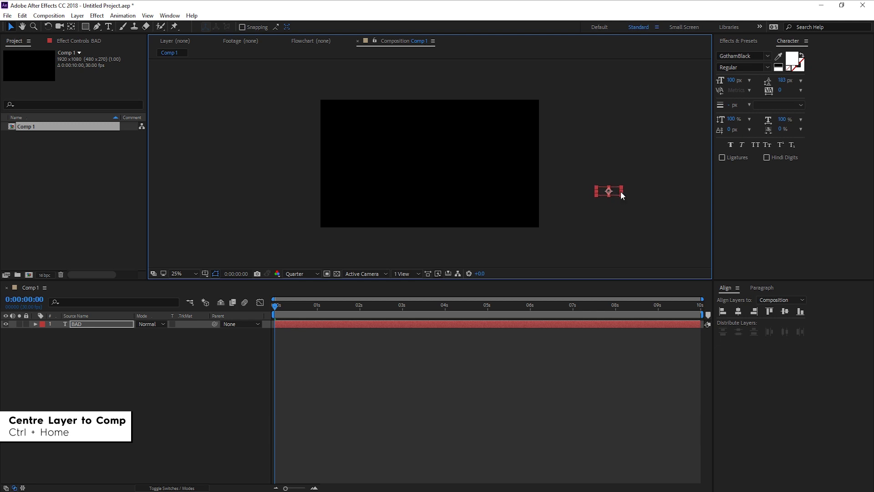
pyautogui.click(739, 312)
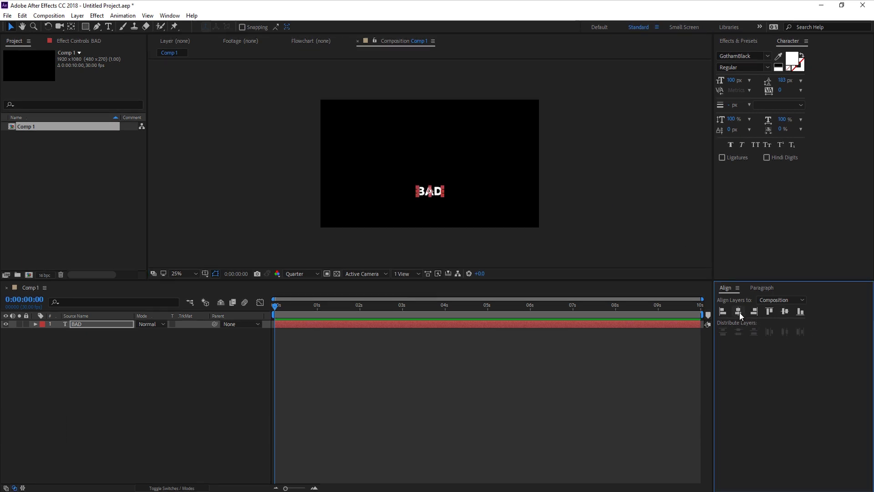
pyautogui.click(786, 311)
pyautogui.click(431, 261)
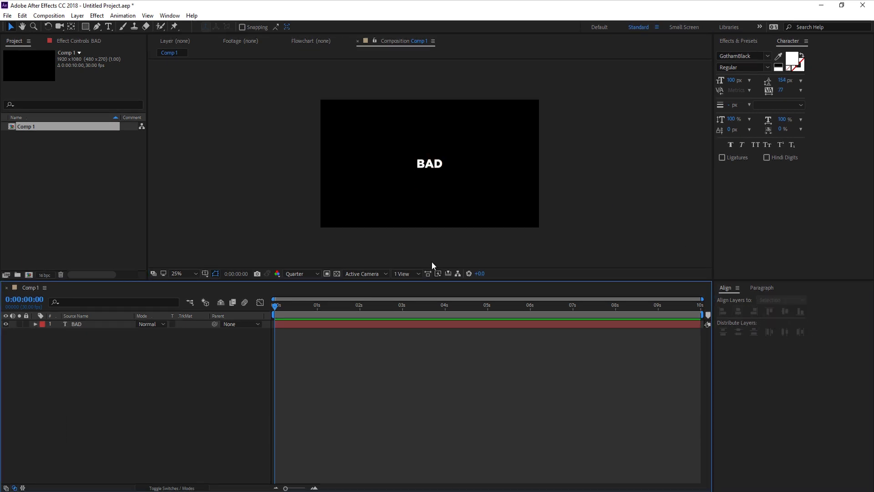
pyautogui.click(434, 163)
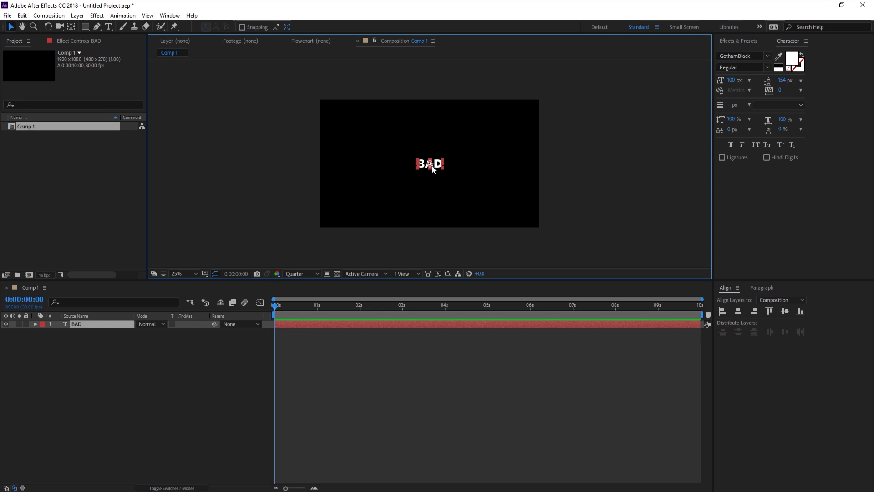
# Step: Convert BAD into a BAD Outlines shape layer and expand its Contents down to the B group
pyautogui.rightClick(99, 324)
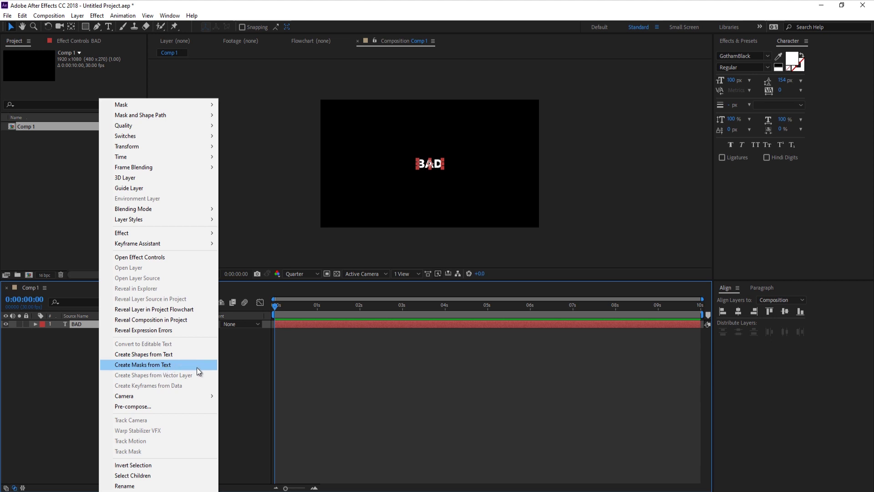
pyautogui.click(149, 358)
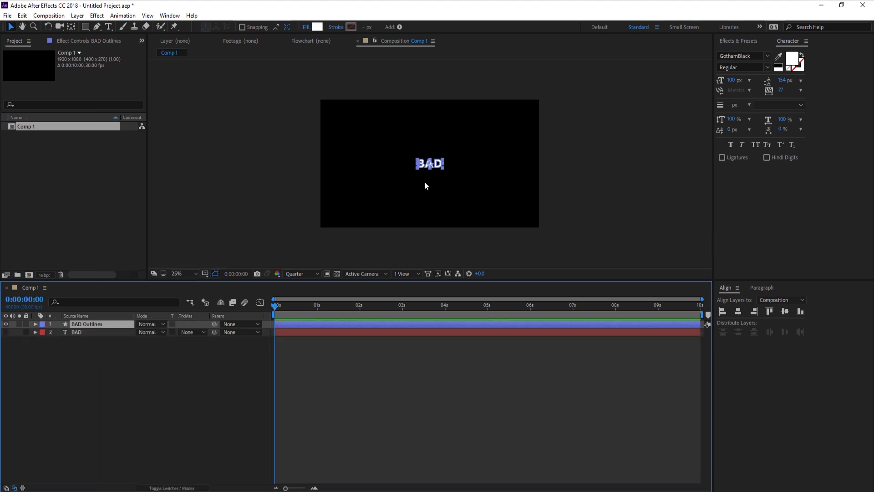
pyautogui.scroll(4, 428, 183)
pyautogui.press('v')
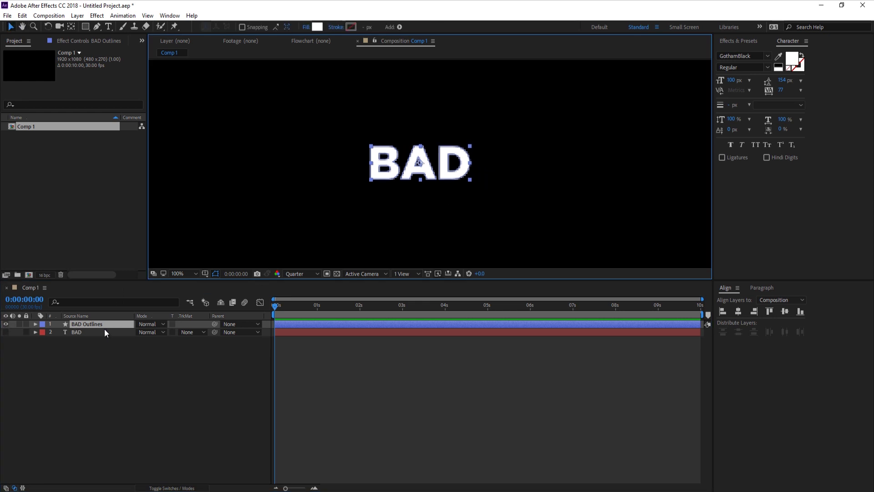
pyautogui.click(34, 324)
pyautogui.click(43, 333)
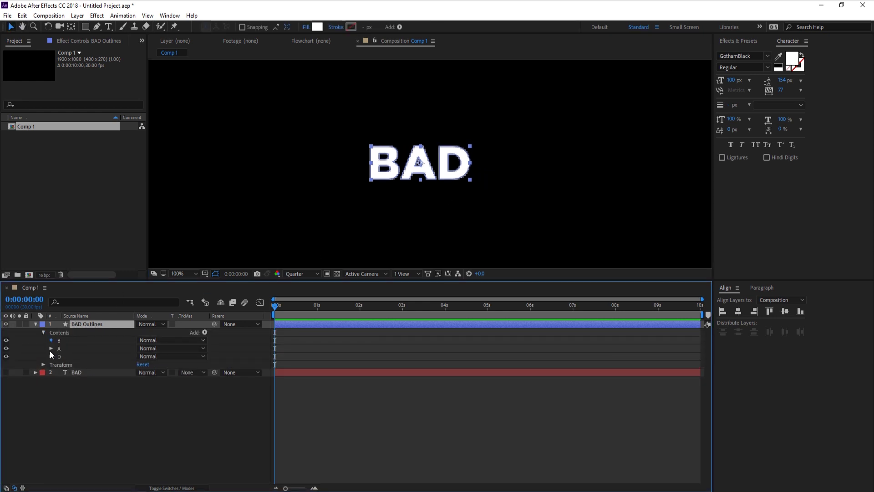
pyautogui.click(50, 340)
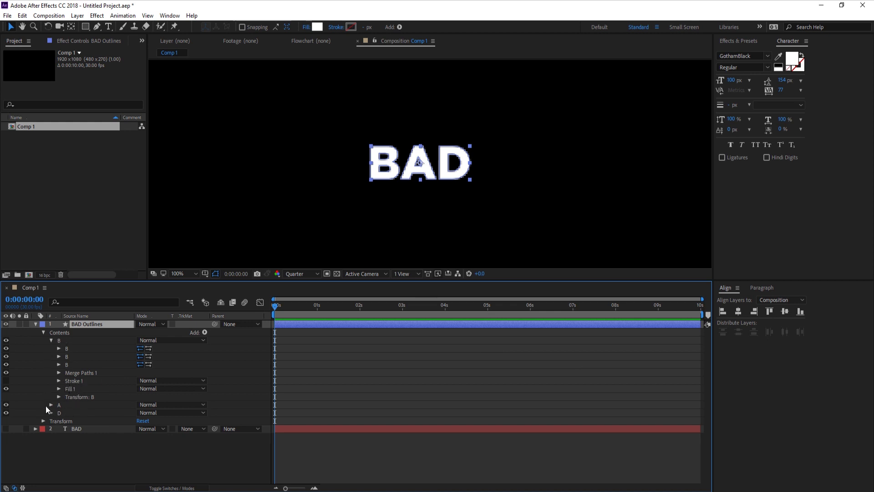
pyautogui.click(35, 324)
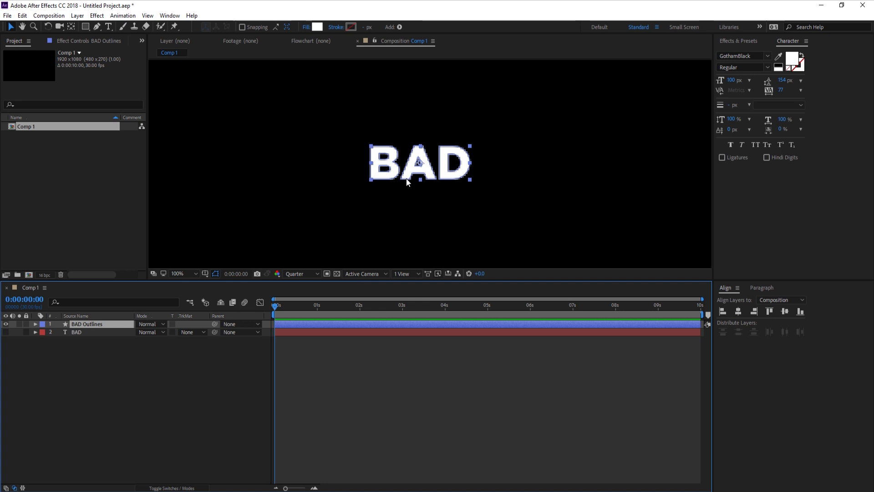
pyautogui.press('g')
pyautogui.press('.')
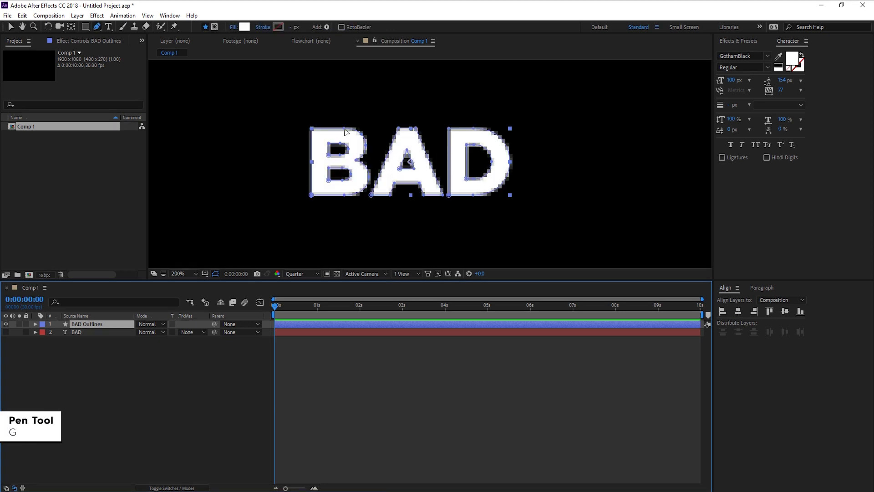
pyautogui.click(345, 132)
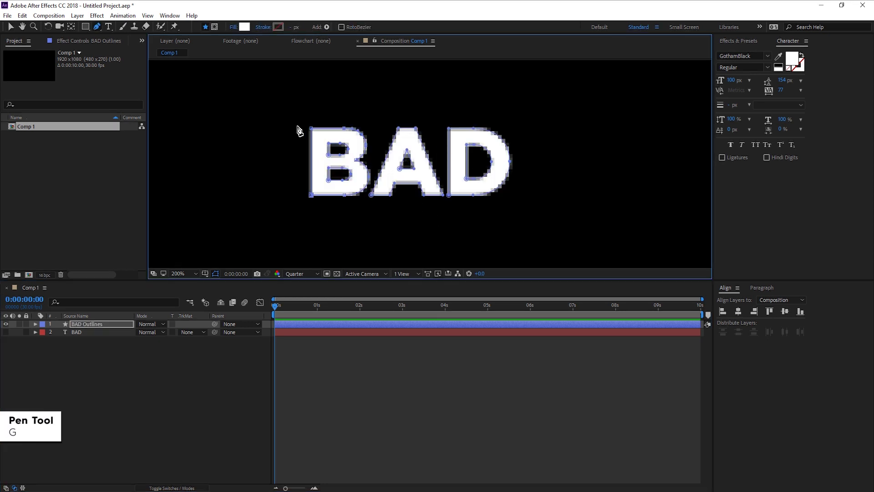
pyautogui.press('v')
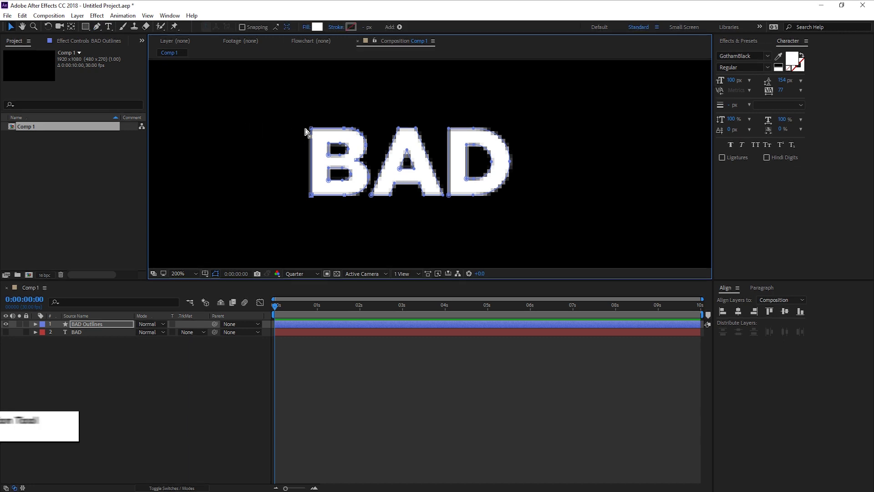
pyautogui.moveTo(287, 117); pyautogui.dragTo(325, 219)
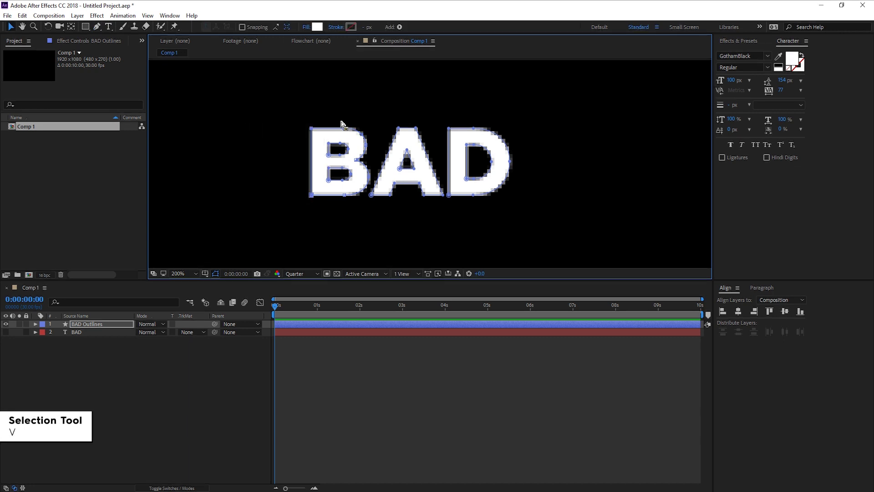
pyautogui.moveTo(337, 122); pyautogui.dragTo(374, 148)
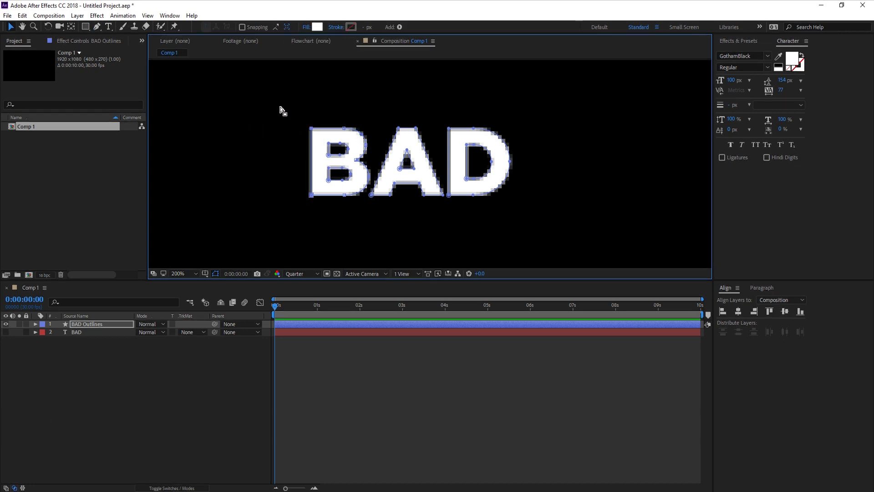
pyautogui.moveTo(279, 107); pyautogui.dragTo(322, 222)
pyautogui.moveTo(335, 119); pyautogui.dragTo(350, 135)
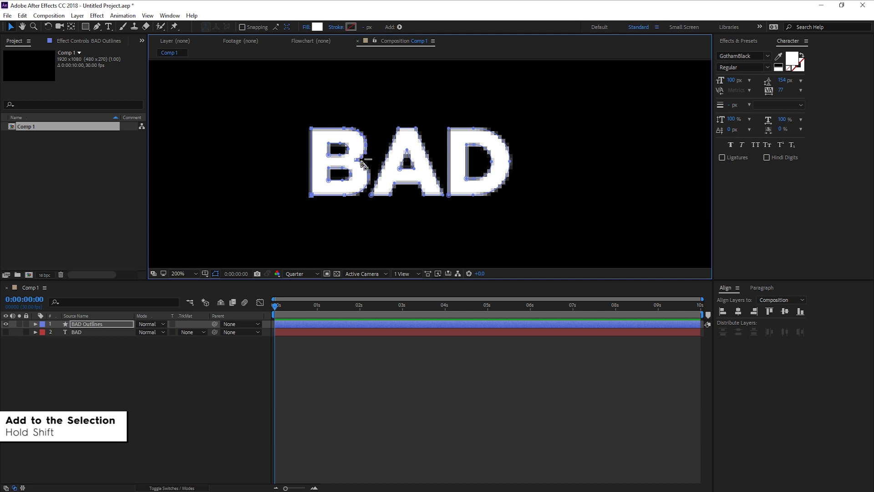
pyautogui.moveTo(359, 161); pyautogui.dragTo(352, 166)
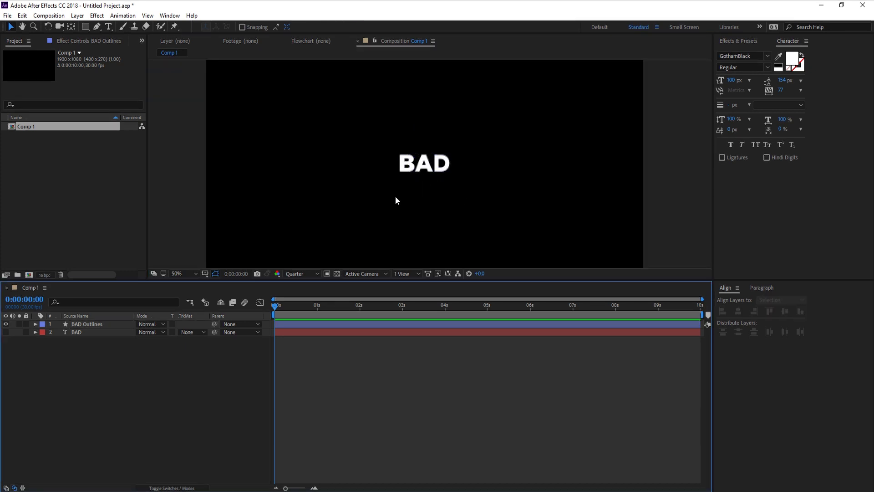
pyautogui.click(35, 324)
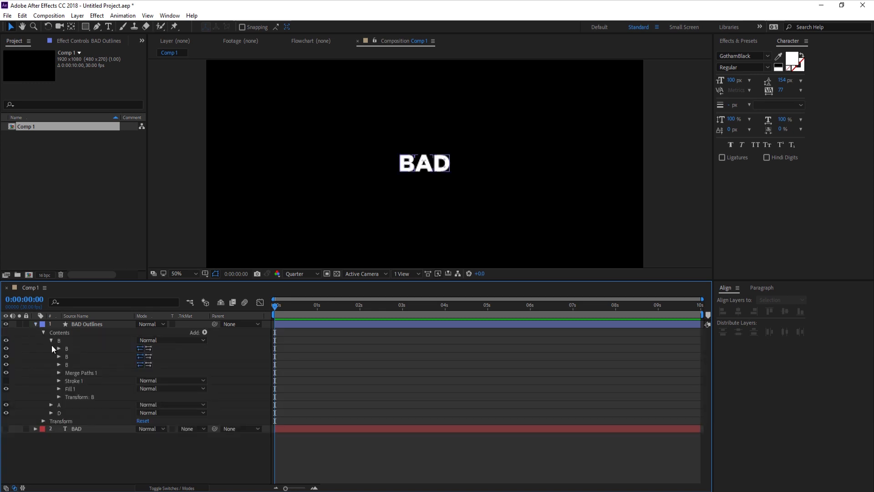
pyautogui.press('.')
pyautogui.press('.')
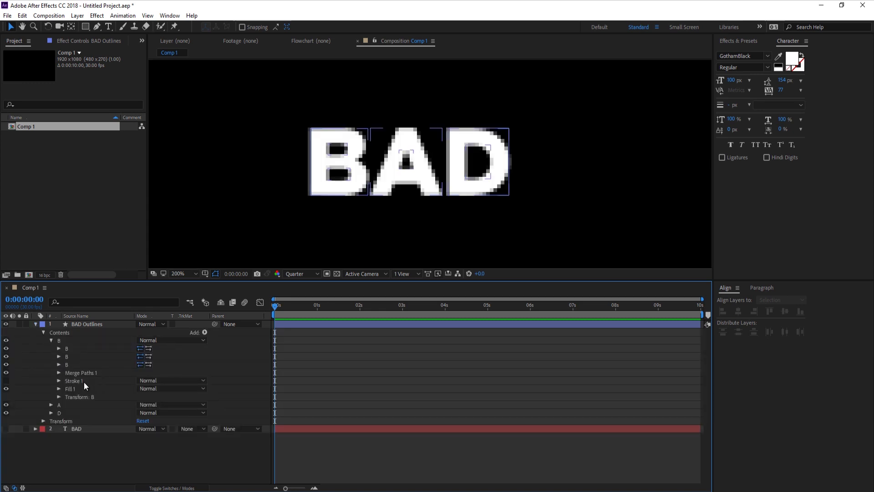
pyautogui.click(6, 389)
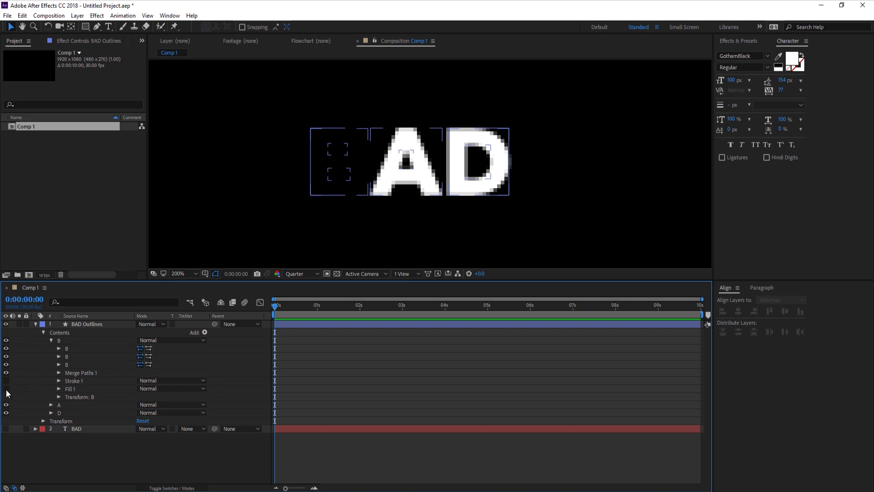
pyautogui.click(7, 389)
pyautogui.click(6, 389)
pyautogui.click(6, 380)
pyautogui.scroll(-2, 326, 236)
pyautogui.click(59, 381)
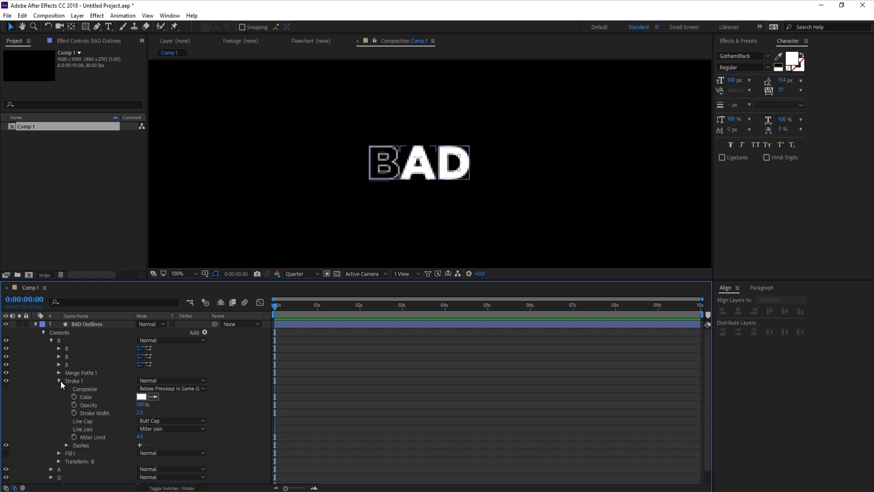
pyautogui.moveTo(140, 412)
pyautogui.mouseDown()
pyautogui.moveTo(152, 412)
pyautogui.moveTo(141, 412)
pyautogui.mouseUp()
pyautogui.hotkey('ctrl', 'z')
pyautogui.click(59, 381)
pyautogui.click(6, 380)
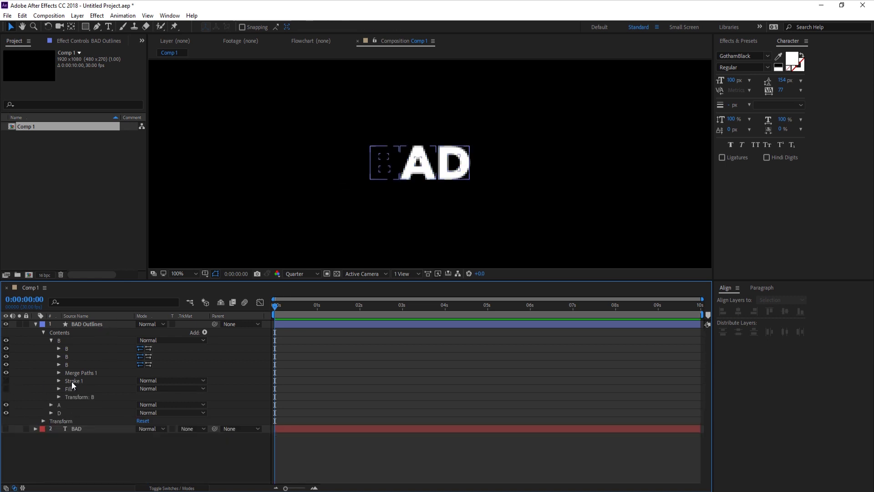
pyautogui.click(59, 381)
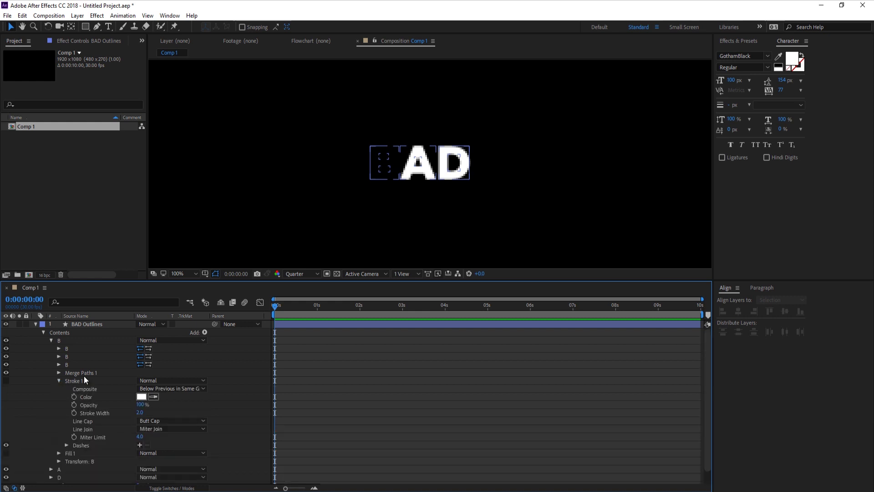
pyautogui.click(59, 380)
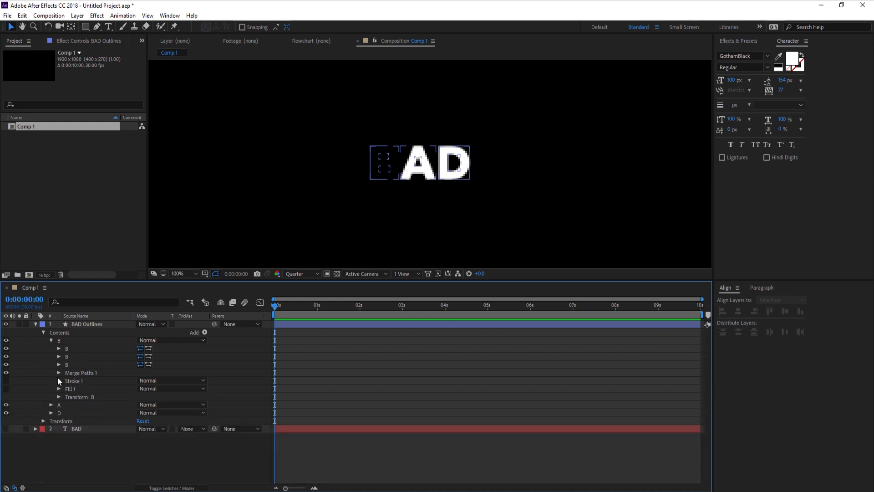
pyautogui.click(6, 389)
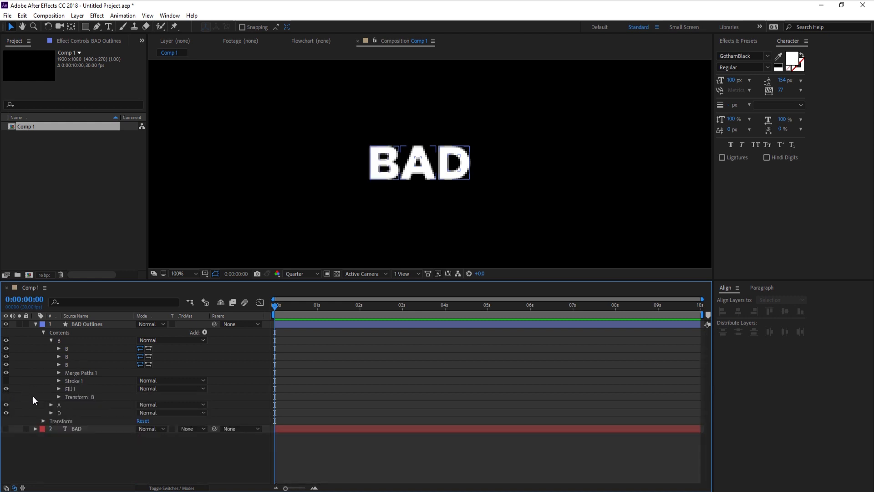
pyautogui.click(58, 397)
pyautogui.moveTo(139, 407)
pyautogui.mouseDown()
pyautogui.moveTo(157, 407)
pyautogui.moveTo(92, 403)
pyautogui.moveTo(182, 406)
pyautogui.moveTo(141, 406)
pyautogui.mouseUp()
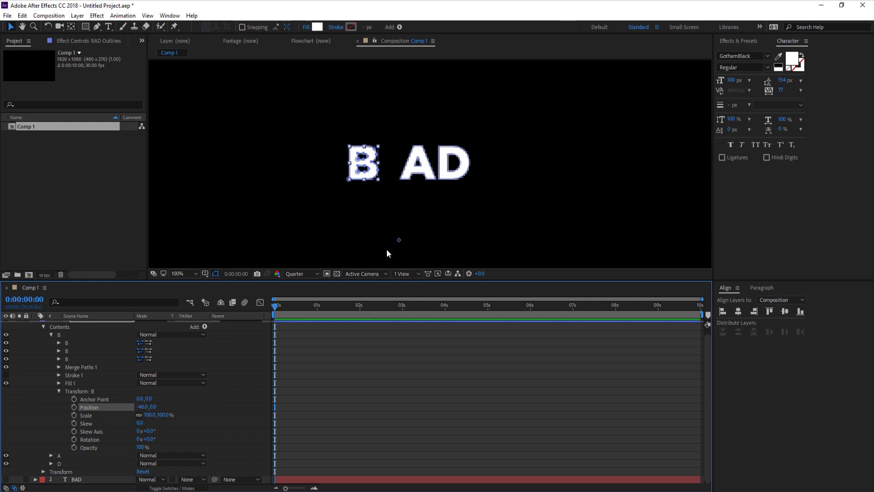
pyautogui.moveTo(151, 441)
pyautogui.mouseDown()
pyautogui.moveTo(215, 444)
pyautogui.moveTo(156, 441)
pyautogui.mouseUp()
pyautogui.hotkey('ctrl', 'z')
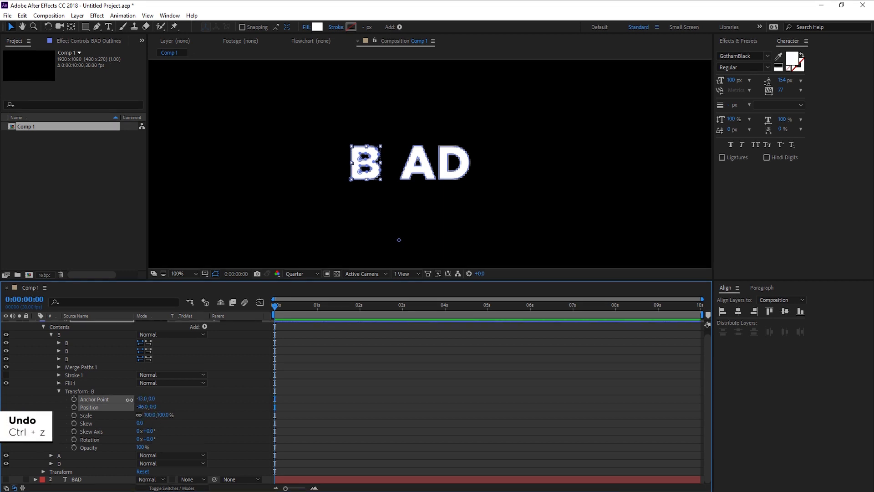
pyautogui.moveTo(102, 399); pyautogui.dragTo(108, 400)
pyautogui.moveTo(151, 399); pyautogui.dragTo(65, 418)
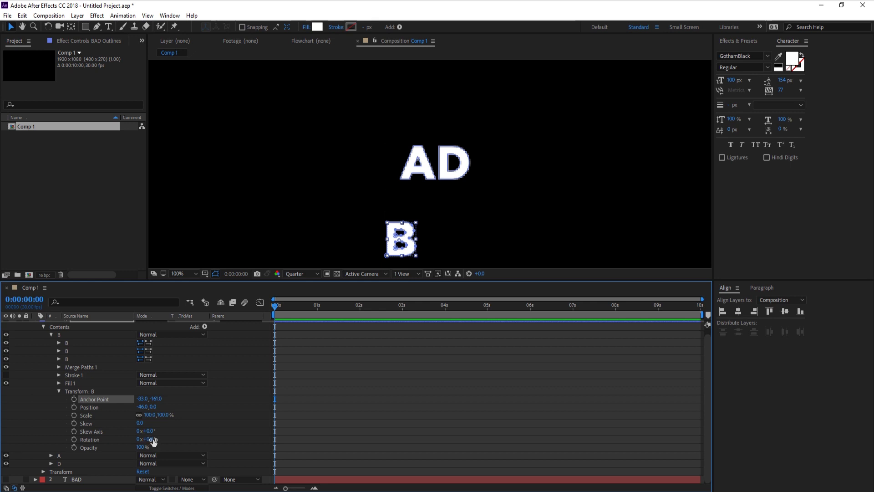
pyautogui.moveTo(152, 441); pyautogui.dragTo(168, 439)
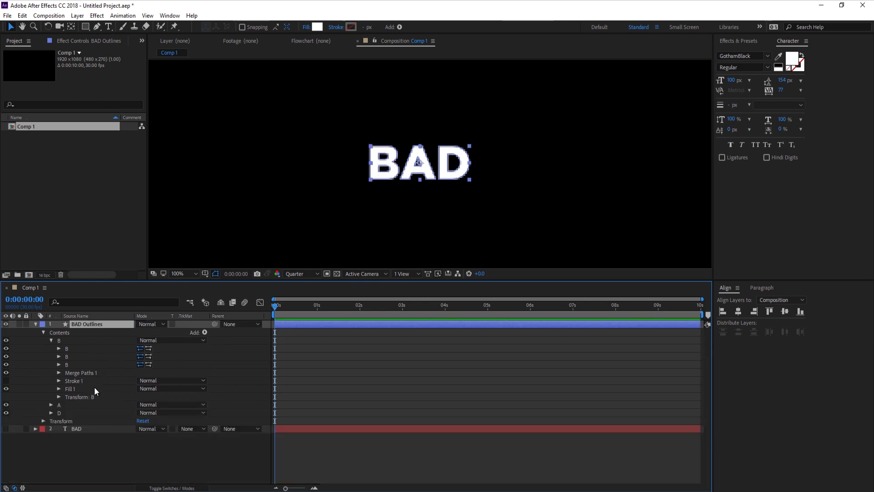
# Step: Filter the BAD Outlines layer's properties by searching 'path' to list every letter path
pyautogui.click(59, 348)
pyautogui.click(59, 365)
pyautogui.click(59, 380)
pyautogui.click(76, 364)
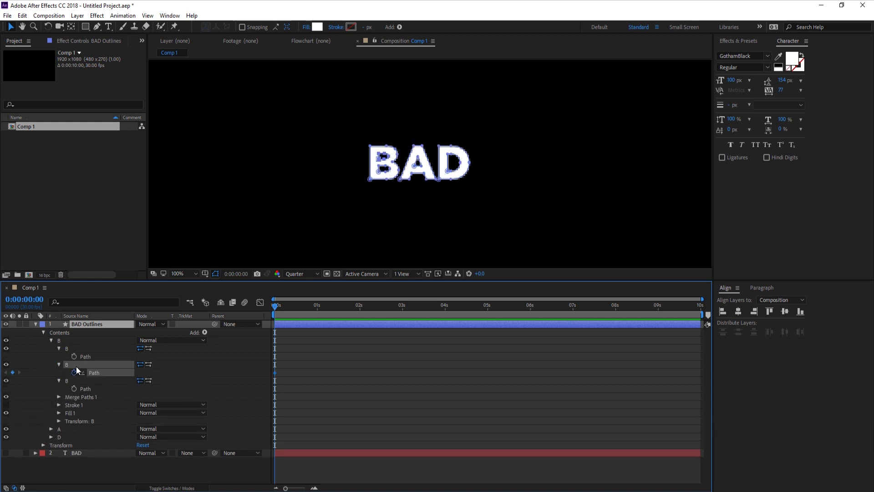
pyautogui.click(105, 322)
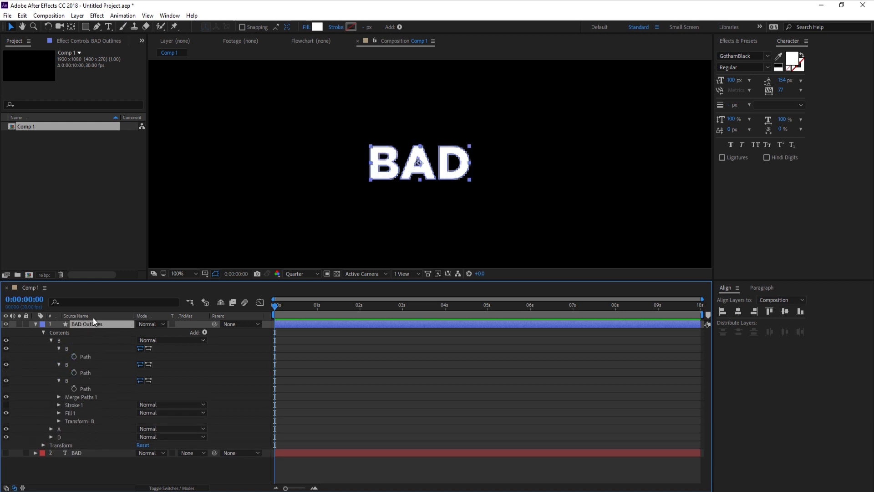
pyautogui.click(96, 302)
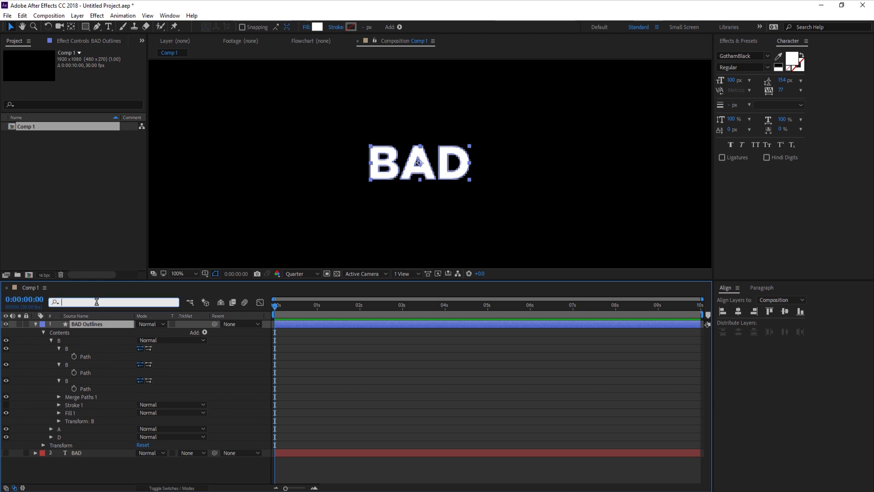
pyautogui.write('path')
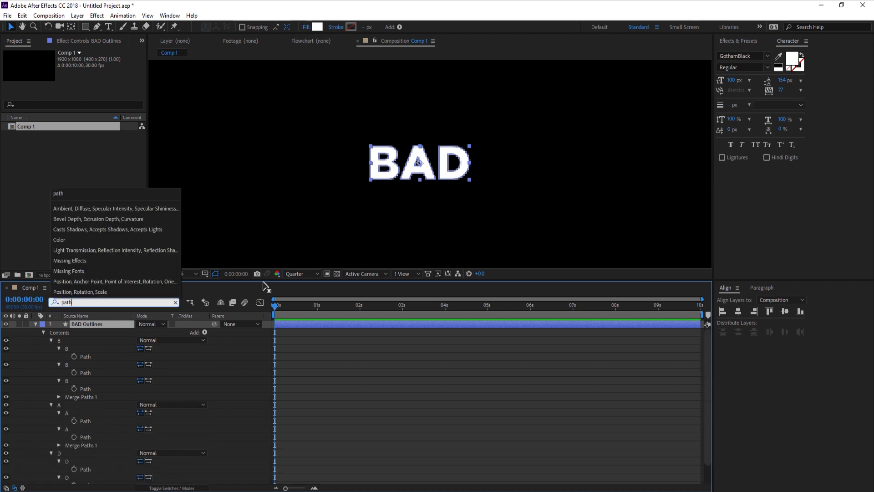
pyautogui.moveTo(263, 282); pyautogui.dragTo(264, 234)
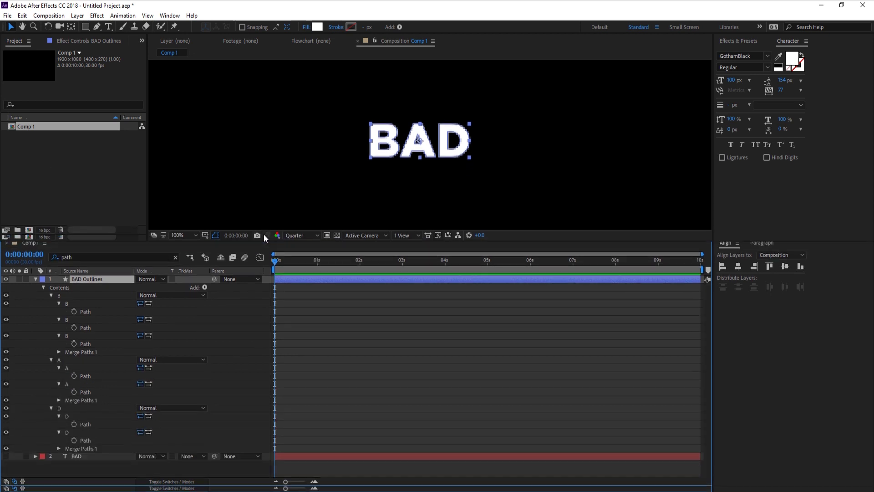
# Step: Add a Path keyframe to all seven letter paths of B, A and D
pyautogui.click(73, 310)
pyautogui.click(73, 327)
pyautogui.click(74, 343)
pyautogui.click(74, 375)
pyautogui.click(74, 391)
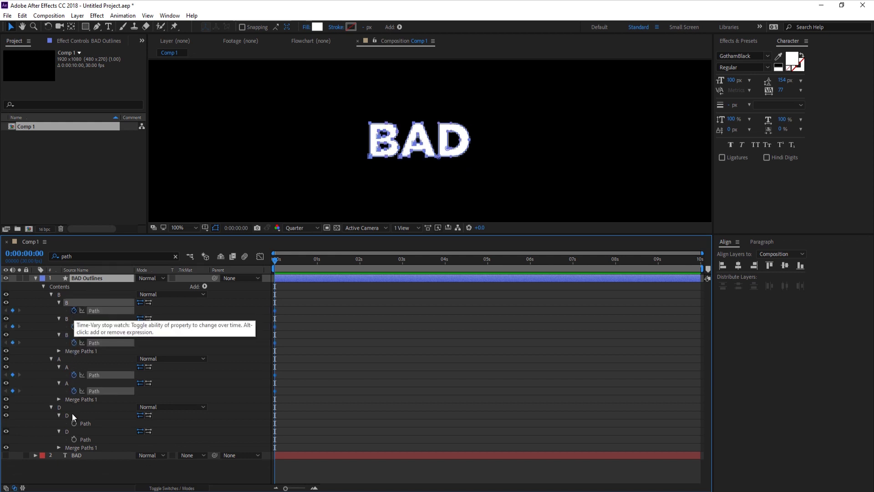
pyautogui.click(74, 423)
pyautogui.click(74, 439)
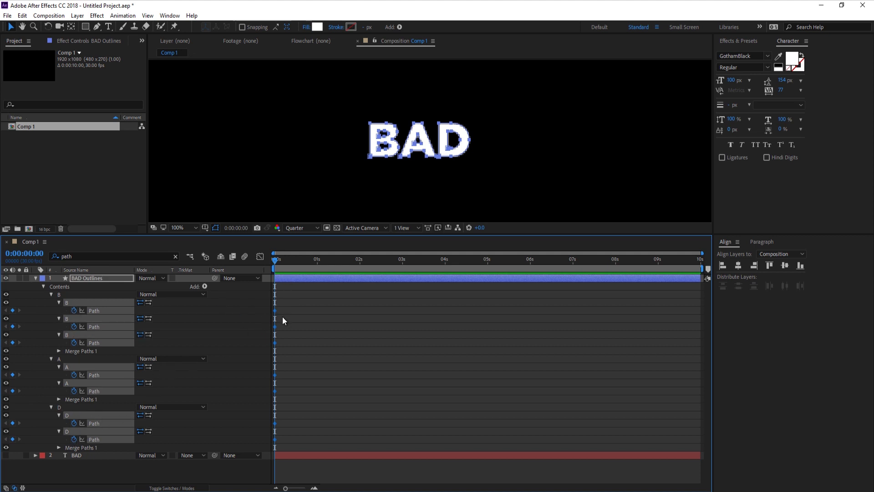
# Step: Move all the path keyframes to frame 20, return to frame 0, and show keyframed properties with U
pyautogui.scroll(5, 283, 316)
pyautogui.scroll(3, 303, 318)
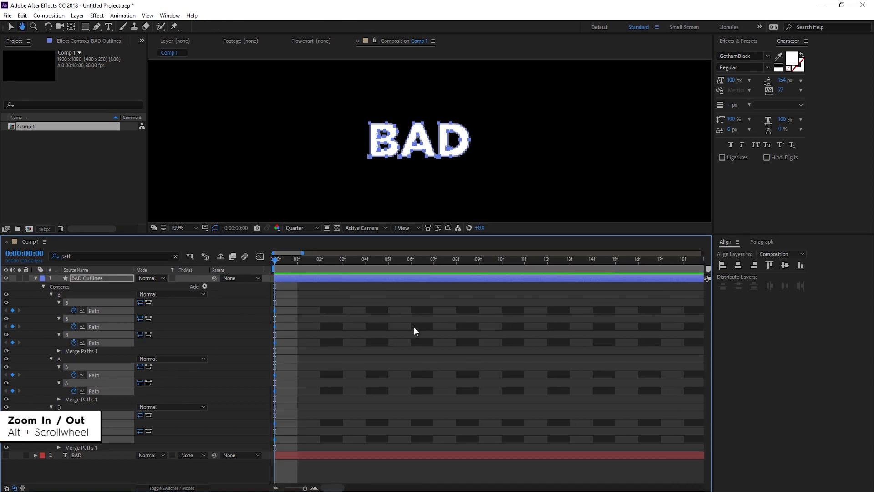
pyautogui.moveTo(301, 289); pyautogui.dragTo(271, 446)
pyautogui.moveTo(275, 342); pyautogui.dragTo(429, 322)
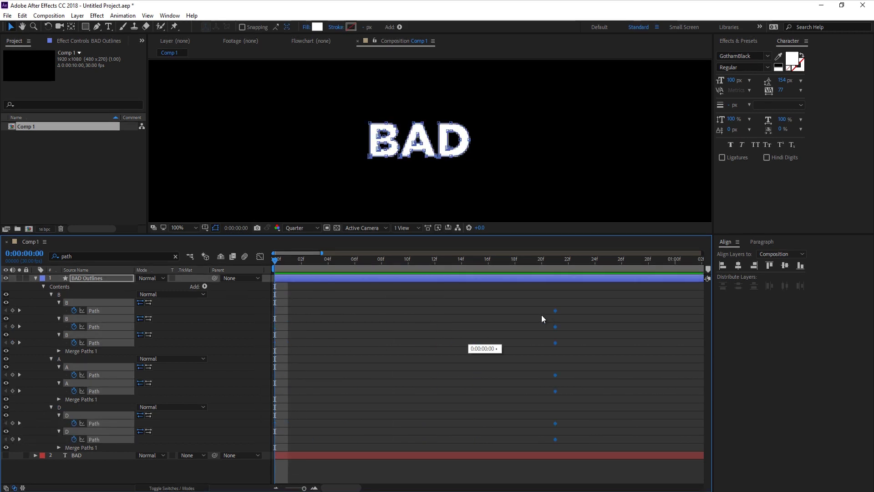
pyautogui.moveTo(541, 315); pyautogui.dragTo(541, 300)
pyautogui.click(542, 263)
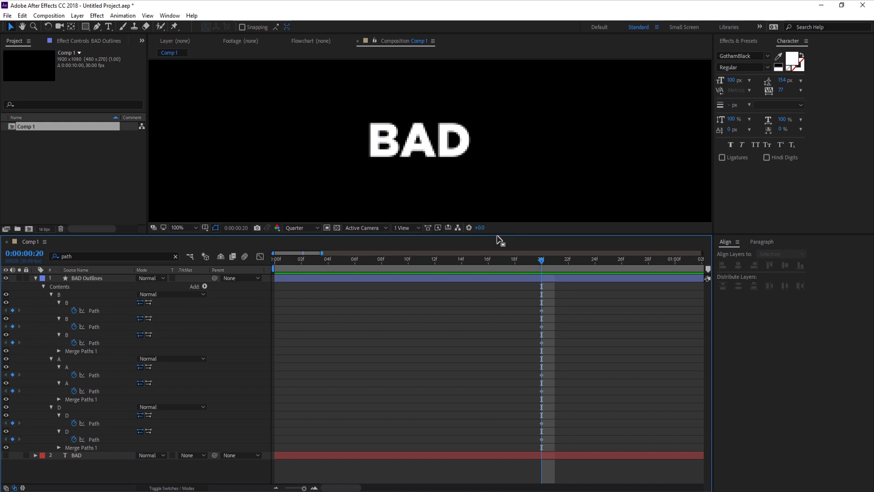
pyautogui.moveTo(542, 266); pyautogui.dragTo(241, 275)
pyautogui.click(282, 279)
pyautogui.press('u')
pyautogui.scroll(-1, 400, 168)
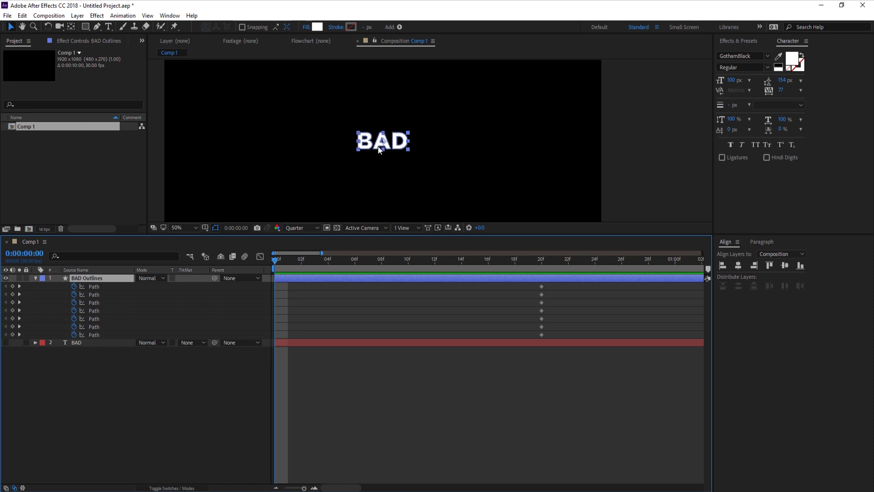
# Step: Select points of the D outline and drag them, keyframing its shape at frame 0
pyautogui.press('g')
pyautogui.scroll(1, 344, 165)
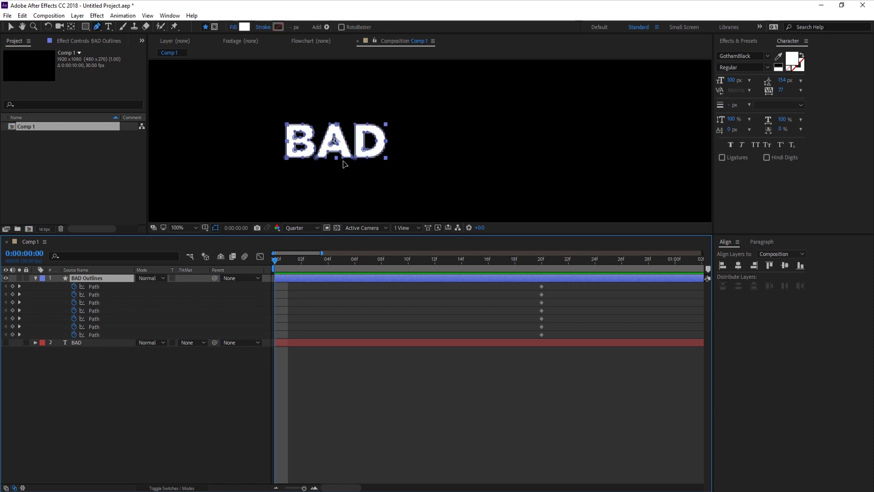
pyautogui.press('v')
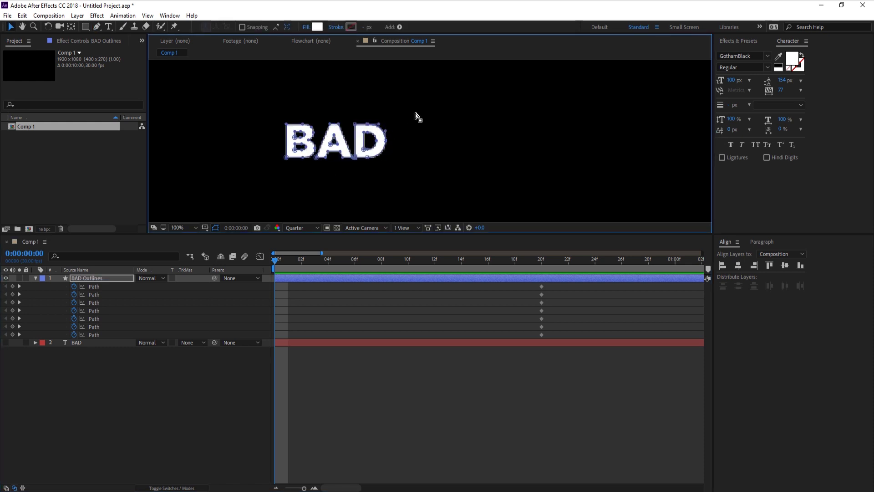
pyautogui.moveTo(424, 107); pyautogui.dragTo(358, 176)
pyautogui.moveTo(377, 140); pyautogui.dragTo(296, 105)
pyautogui.scroll(-1, 405, 139)
pyautogui.scroll(2, 296, 105)
# Step: Stretch the D's right-side points far to the right into a long thin bar
pyautogui.click(279, 93)
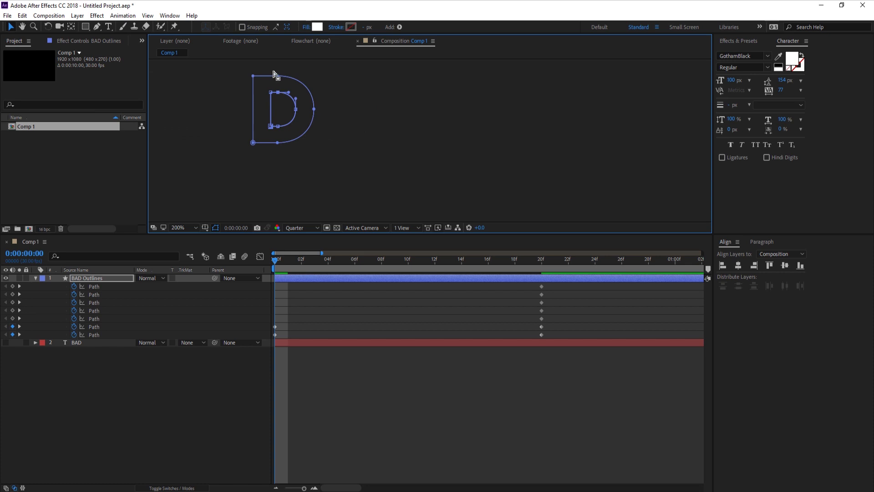
pyautogui.moveTo(277, 72); pyautogui.dragTo(354, 167)
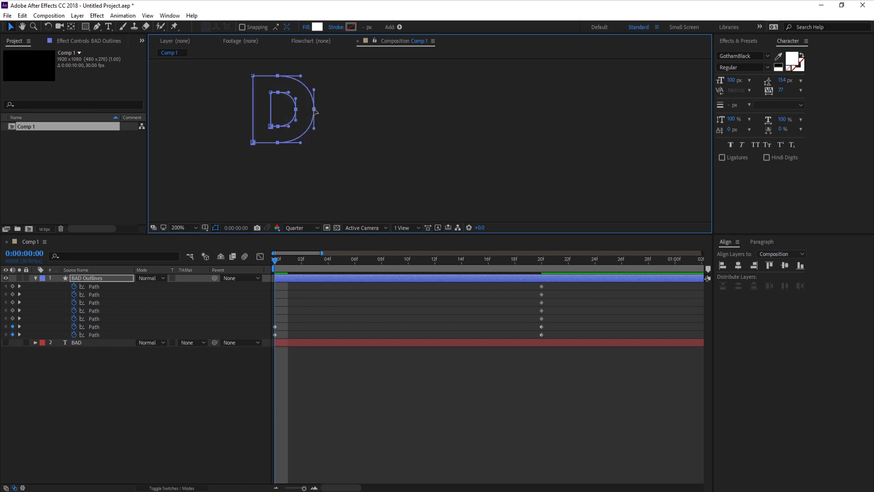
pyautogui.moveTo(316, 111); pyautogui.dragTo(787, 117)
pyautogui.scroll(-1, 587, 129)
pyautogui.moveTo(579, 135); pyautogui.dragTo(529, 120)
pyautogui.scroll(-3, 430, 142)
pyautogui.moveTo(164, 144); pyautogui.dragTo(440, 152)
# Step: Centre the view on the A and select a point on its inner triangle path
pyautogui.scroll(3, 410, 152)
pyautogui.moveTo(282, 158); pyautogui.dragTo(337, 141)
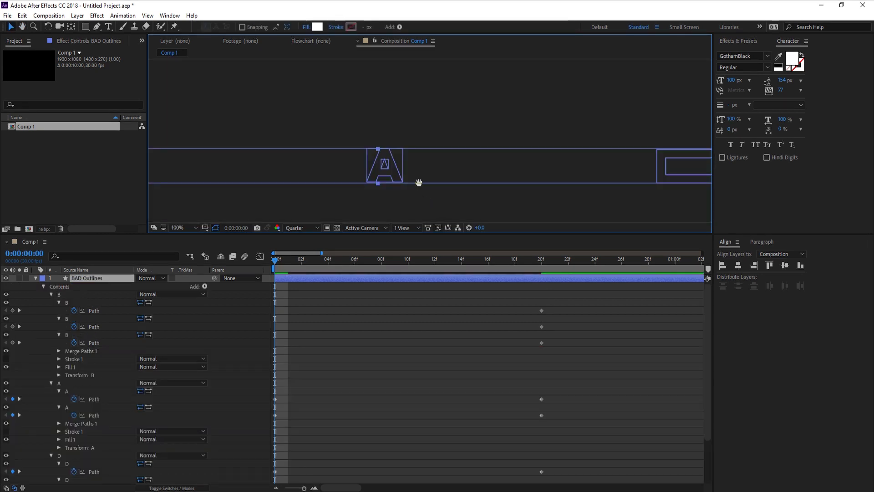
pyautogui.scroll(1, 412, 165)
pyautogui.moveTo(376, 218); pyautogui.dragTo(437, 163)
pyautogui.press('g')
pyautogui.scroll(2, 437, 159)
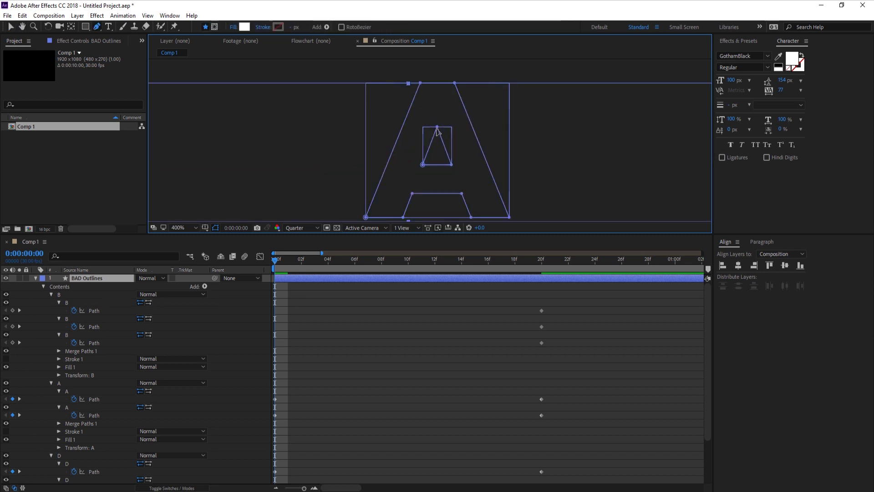
pyautogui.scroll(2, 438, 131)
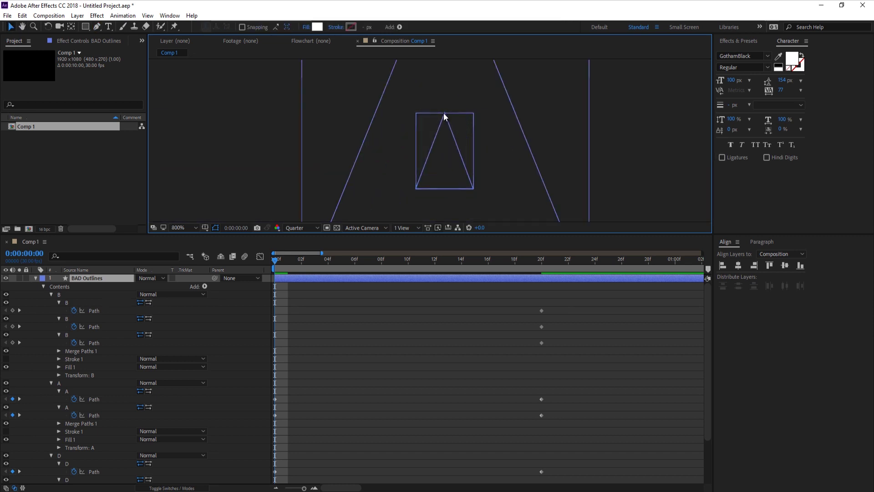
pyautogui.moveTo(445, 118)
pyautogui.mouseDown()
pyautogui.moveTo(572, 123)
pyautogui.moveTo(449, 124)
pyautogui.mouseUp()
pyautogui.hotkey('ctrl', 'z')
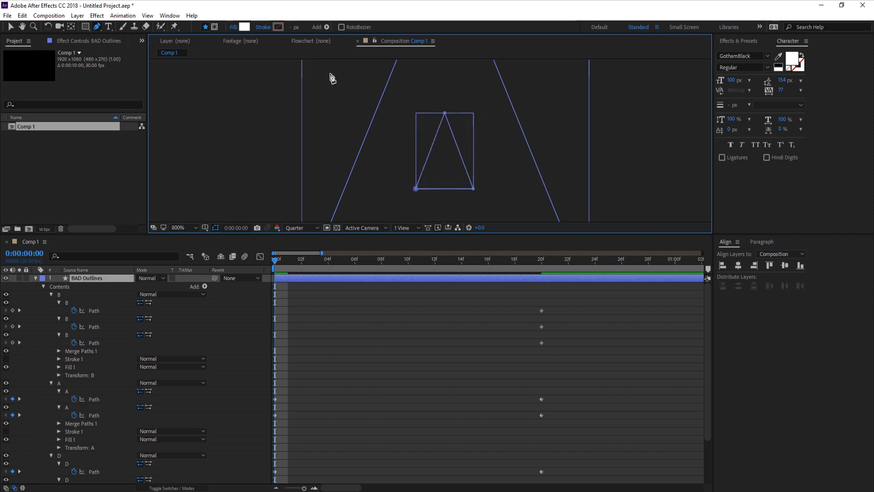
pyautogui.click(448, 119)
pyautogui.scroll(1, 449, 121)
pyautogui.press('v')
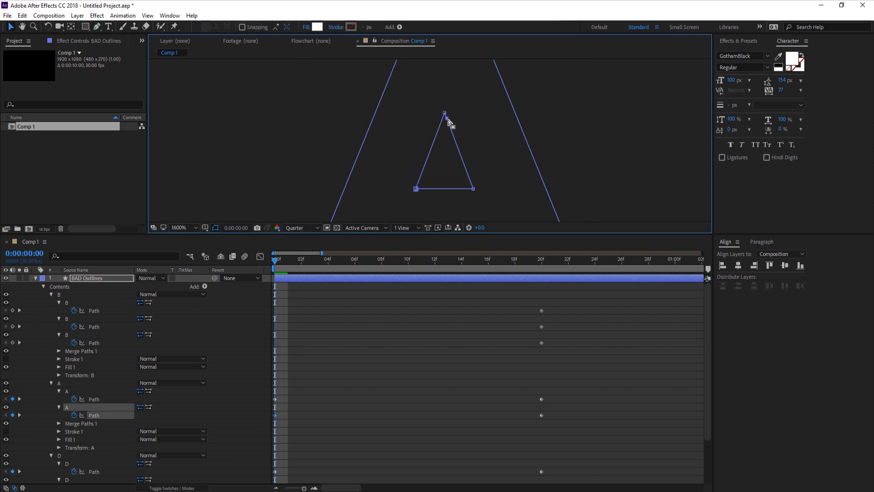
pyautogui.hotkey('ctrl', 'z')
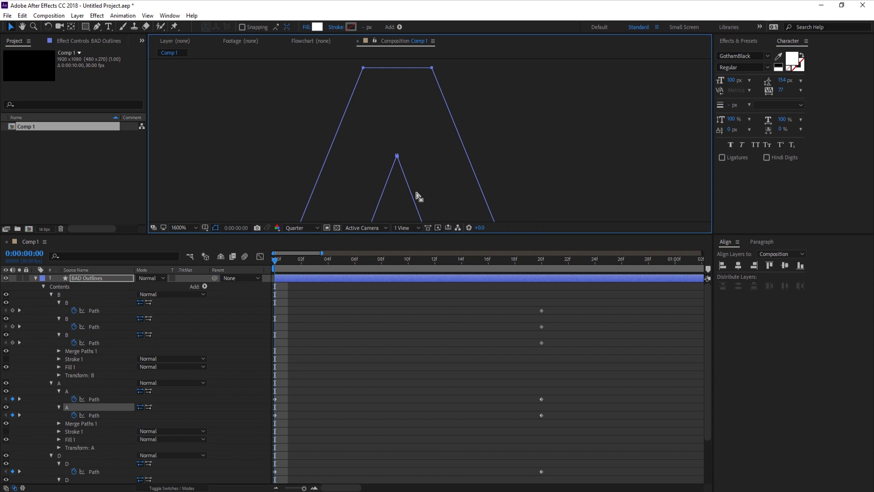
pyautogui.scroll(-3, 419, 133)
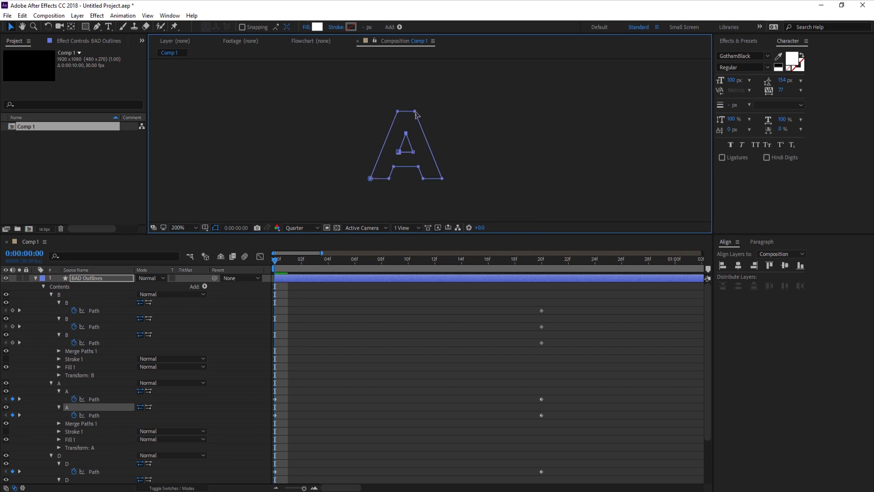
# Step: Stretch both A paths' right-side points far right into long horizontal bars
pyautogui.keyDown('shift'); pyautogui.click(415, 116); pyautogui.keyUp('shift')
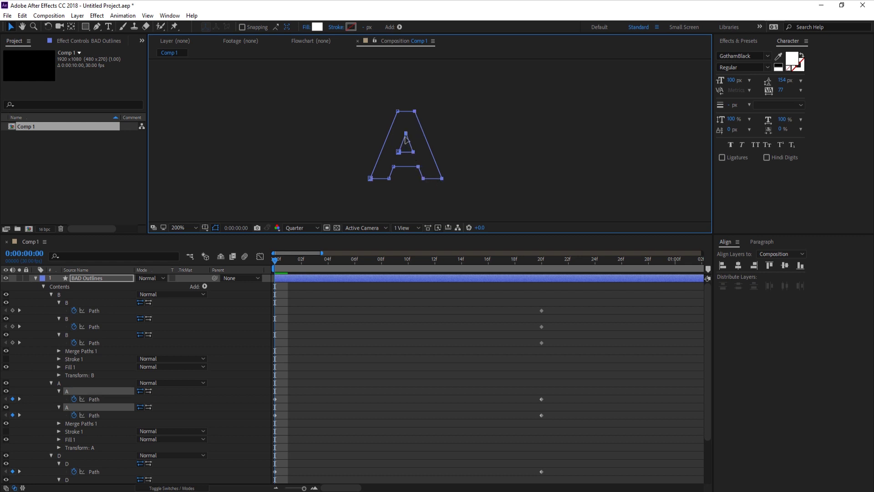
pyautogui.moveTo(412, 155); pyautogui.dragTo(627, 154)
pyautogui.scroll(-2, 573, 159)
pyautogui.moveTo(615, 153); pyautogui.dragTo(378, 159)
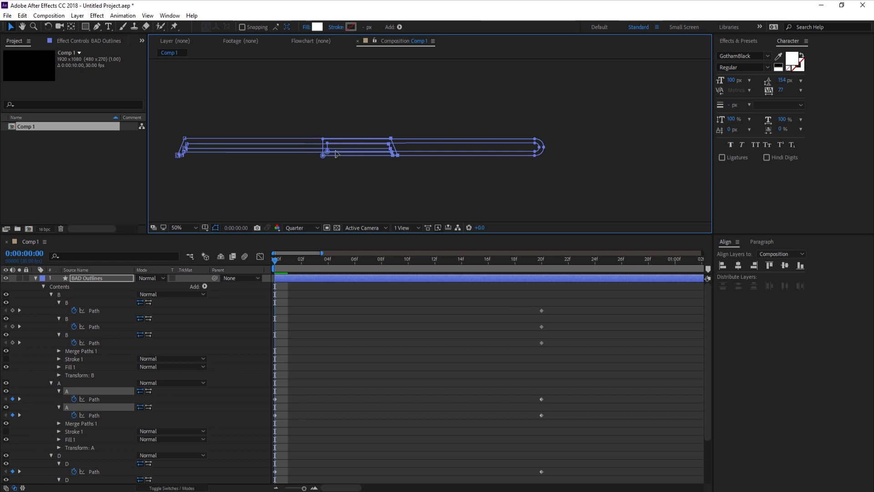
pyautogui.moveTo(428, 148); pyautogui.dragTo(524, 166)
pyautogui.moveTo(159, 158); pyautogui.dragTo(476, 172)
pyautogui.hscroll(10, 471, 177)
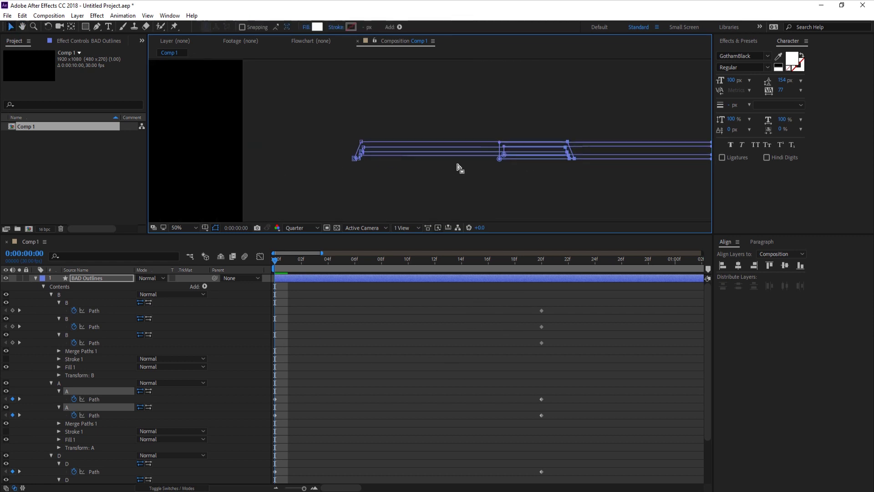
# Step: Stretch the B's points right into long bars extending past the comp edge
pyautogui.hscroll(-4, 412, 180)
pyautogui.scroll(-2, 508, 172)
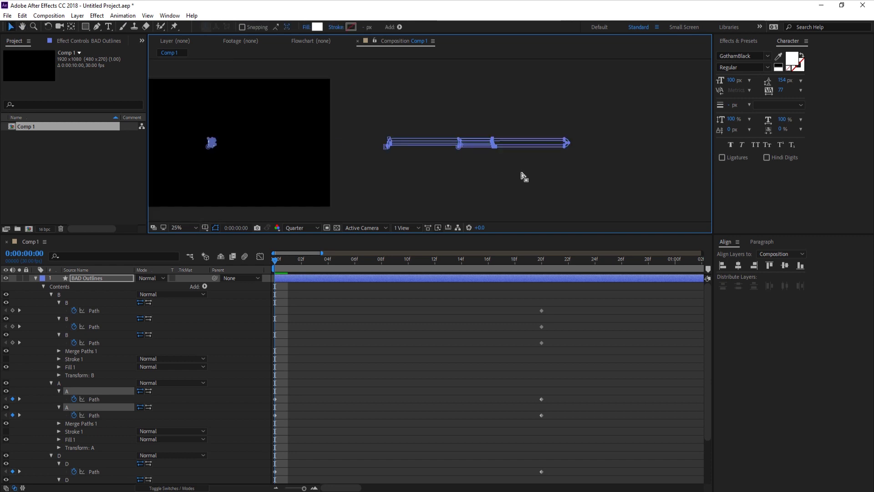
pyautogui.hscroll(-5, 523, 175)
pyautogui.scroll(5, 474, 162)
pyautogui.moveTo(561, 164); pyautogui.dragTo(315, 164)
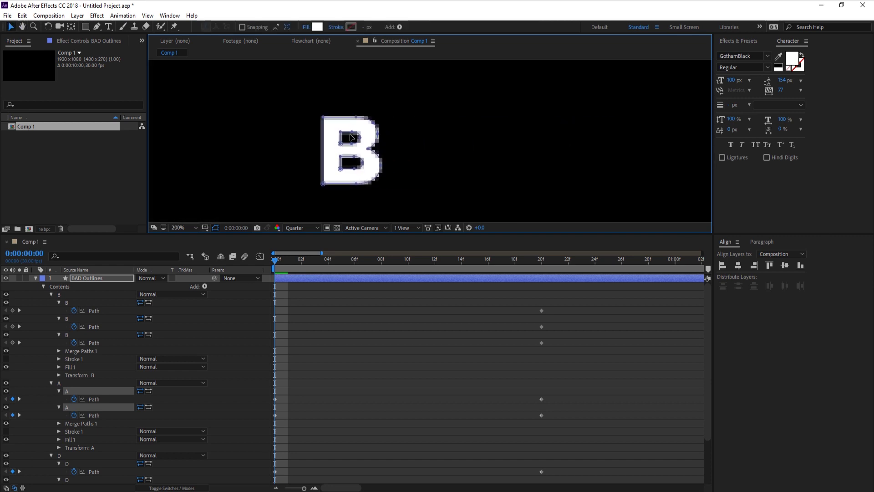
pyautogui.moveTo(455, 91); pyautogui.dragTo(351, 199)
pyautogui.scroll(-2, 368, 157)
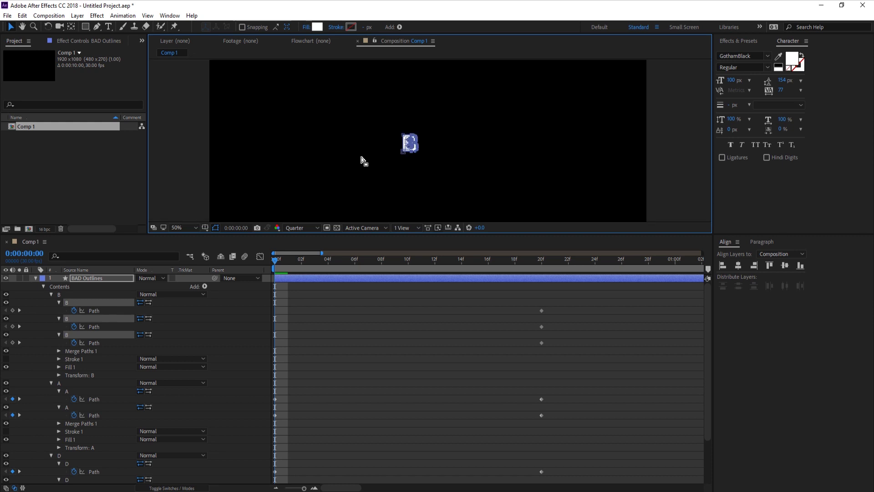
pyautogui.scroll(1, 411, 145)
pyautogui.moveTo(391, 151); pyautogui.dragTo(724, 144)
pyautogui.scroll(-1, 535, 141)
pyautogui.moveTo(529, 122); pyautogui.dragTo(210, 185)
pyautogui.moveTo(257, 136); pyautogui.dragTo(505, 137)
pyautogui.press(',')
# Step: End the work area at 24f and preview the bars morphing into BAD
pyautogui.click(373, 339)
pyautogui.moveTo(272, 264); pyautogui.dragTo(597, 263)
pyautogui.press('n')
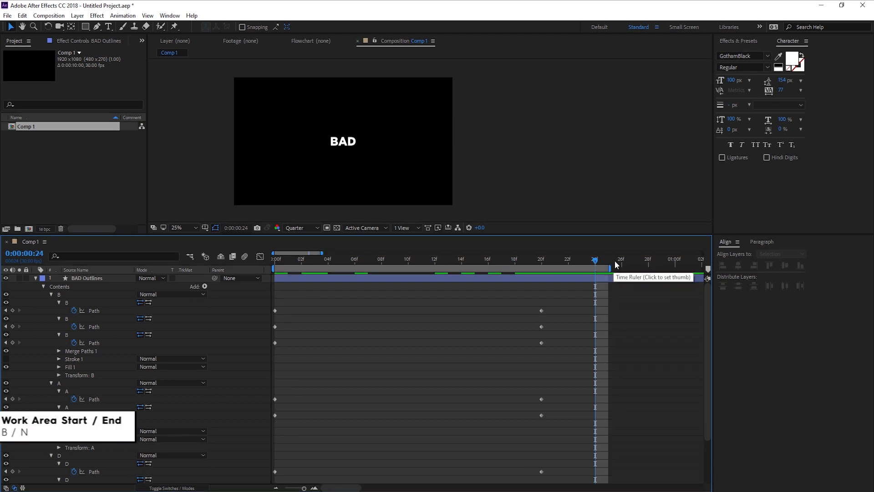
pyautogui.moveTo(595, 263); pyautogui.dragTo(263, 280)
pyautogui.press('KP_0')
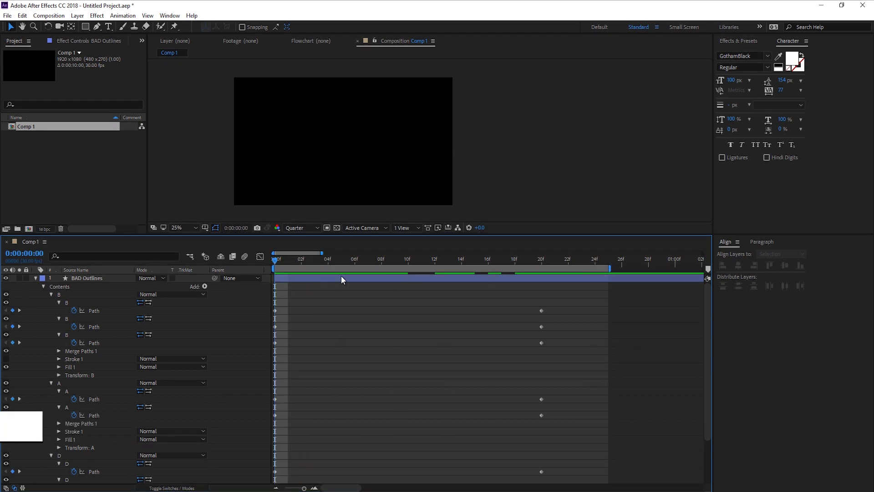
pyautogui.scroll(-1, 329, 286)
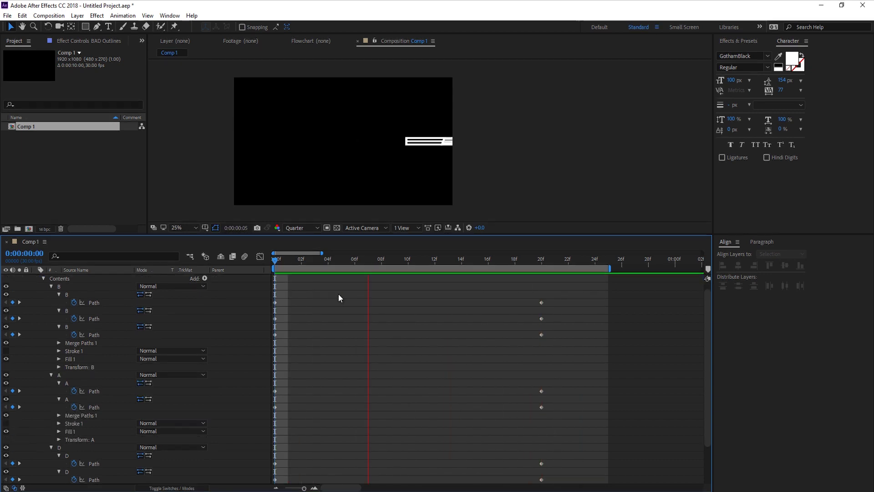
pyautogui.moveTo(279, 264); pyautogui.dragTo(546, 276)
# Step: Apply Easy Ease to all the letter-path keyframes at 20f
pyautogui.hotkey('alt', '[')
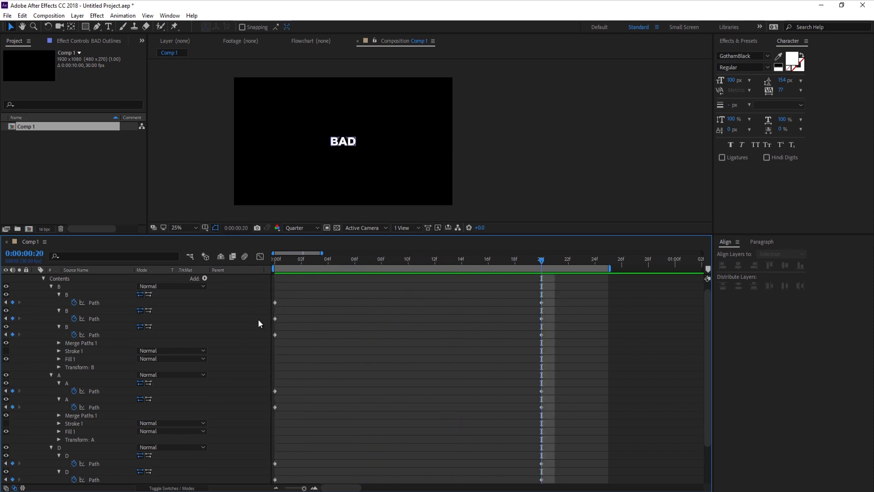
pyautogui.scroll(-1, 568, 288)
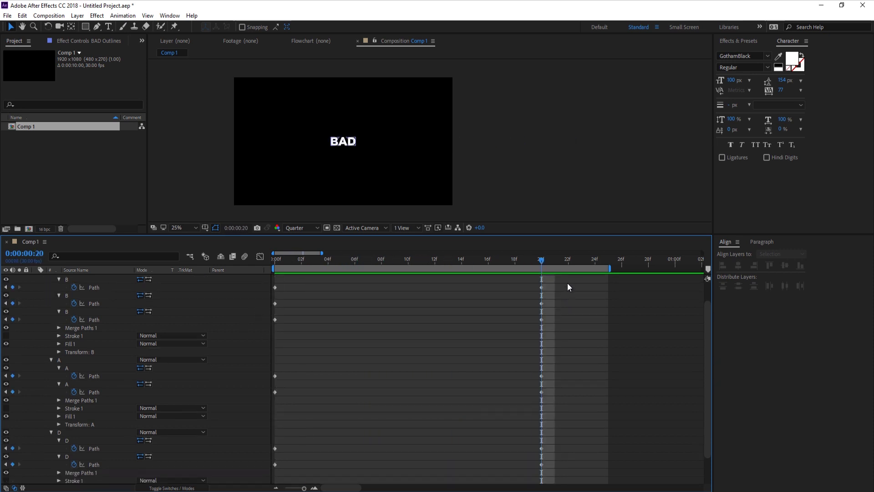
pyautogui.moveTo(575, 278); pyautogui.dragTo(259, 473)
pyautogui.rightClick(544, 449)
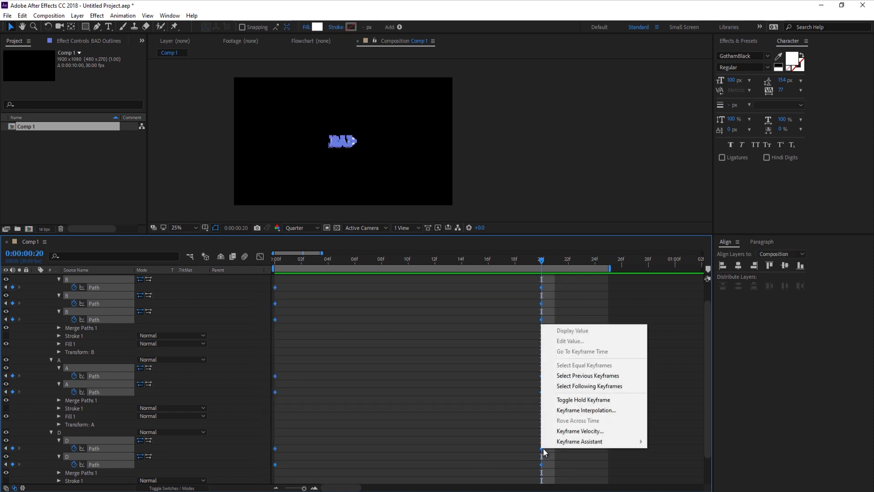
pyautogui.moveTo(555, 442)
pyautogui.click(695, 382)
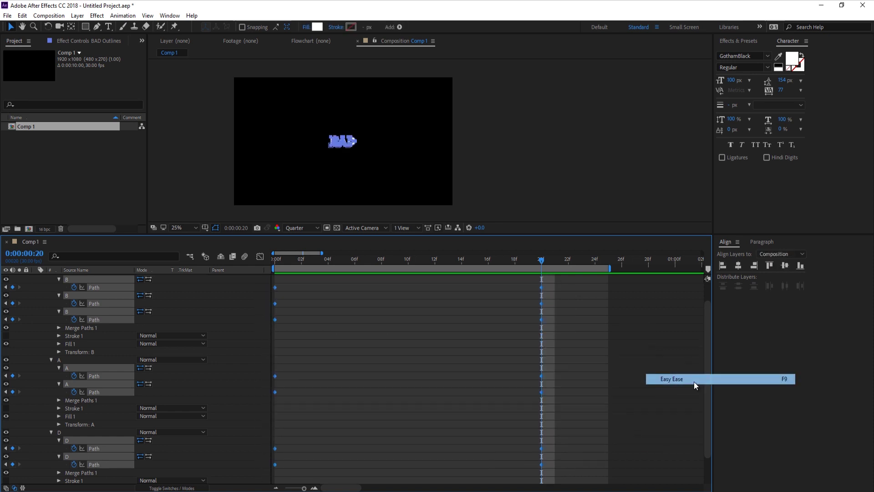
# Step: Set the keyframes' incoming and outgoing influence to 75% in Keyframe Velocity and preview
pyautogui.rightClick(542, 319)
pyautogui.click(586, 428)
pyautogui.click(82, 61)
pyautogui.write('75')
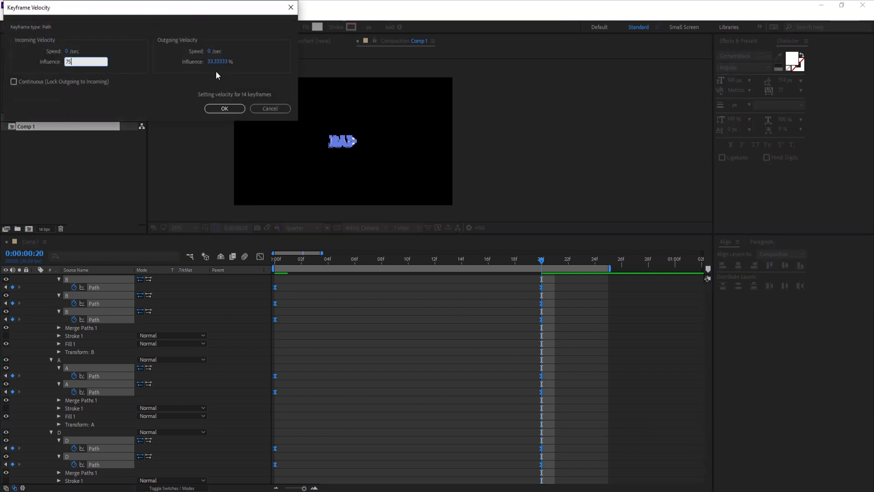
pyautogui.click(217, 63)
pyautogui.write('75')
pyautogui.press('Return')
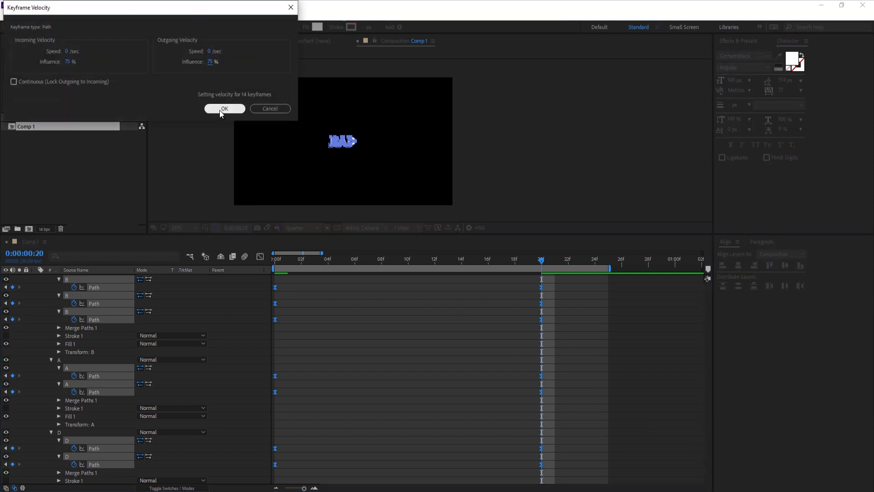
pyautogui.click(225, 109)
pyautogui.press('space')
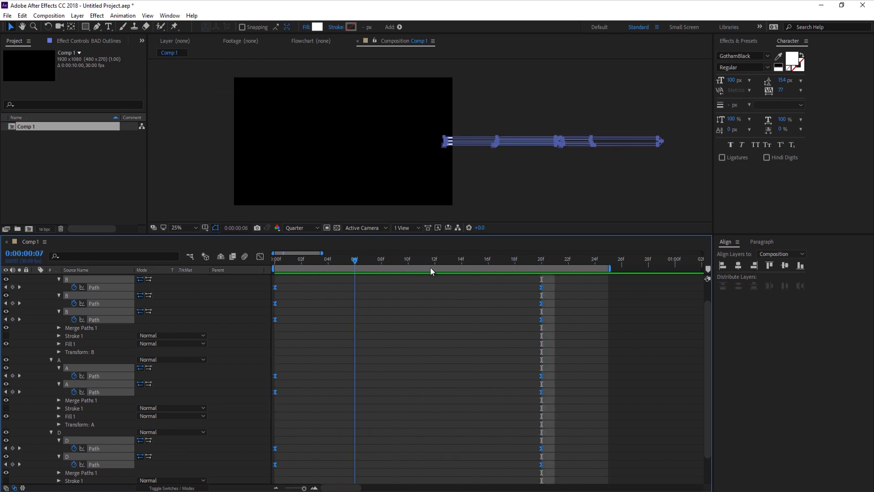
# Step: Shift the A and D keyframes later, with D offset later than A
pyautogui.press('space')
pyautogui.moveTo(592, 370); pyautogui.dragTo(259, 474)
pyautogui.moveTo(275, 376); pyautogui.dragTo(366, 380)
pyautogui.moveTo(648, 371); pyautogui.dragTo(363, 402)
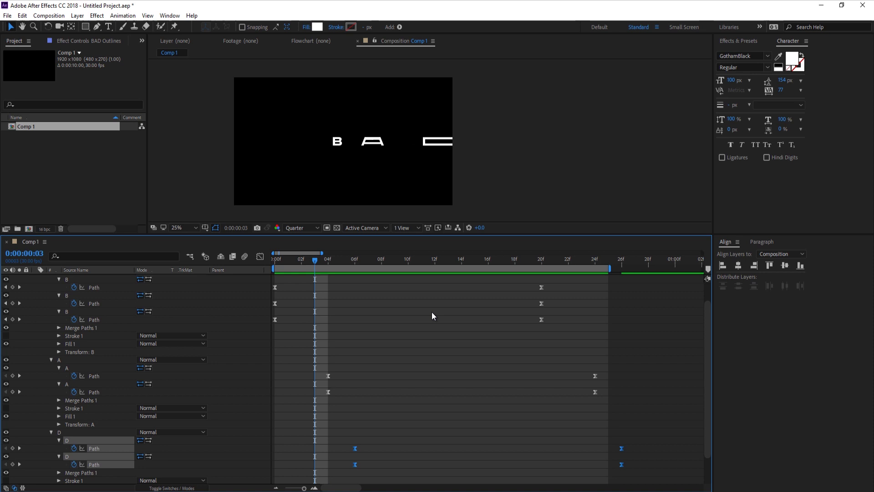
pyautogui.press('space')
# Step: Retime the letters: B ending at 13f, A at 02f and 15f, D ending at 18f
pyautogui.moveTo(559, 286); pyautogui.dragTo(520, 339)
pyautogui.moveTo(541, 303); pyautogui.dragTo(461, 315)
pyautogui.moveTo(637, 363); pyautogui.dragTo(375, 415)
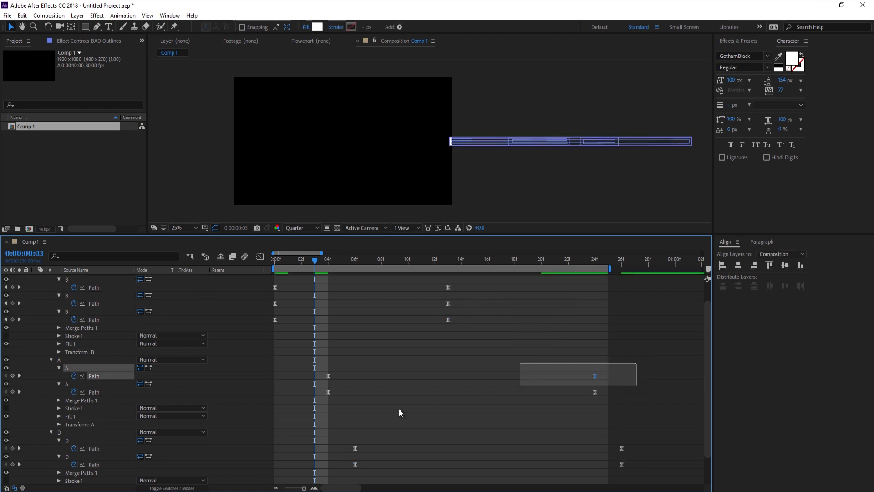
pyautogui.moveTo(375, 416); pyautogui.dragTo(312, 423)
pyautogui.moveTo(630, 433); pyautogui.dragTo(355, 484)
pyautogui.moveTo(657, 425); pyautogui.dragTo(324, 474)
# Step: Preview the staggered letter timing, then deselect the keyframes
pyautogui.press('space')
pyautogui.press('space')
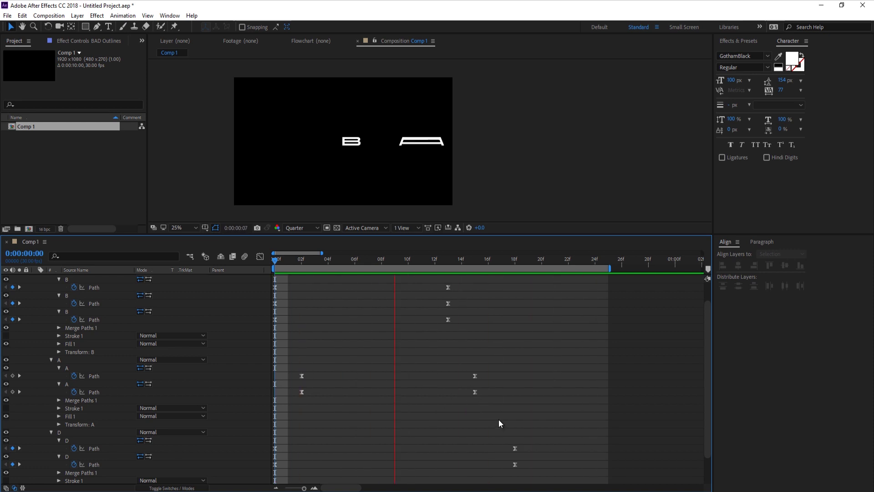
pyautogui.press('space')
pyautogui.scroll(-2, 390, 384)
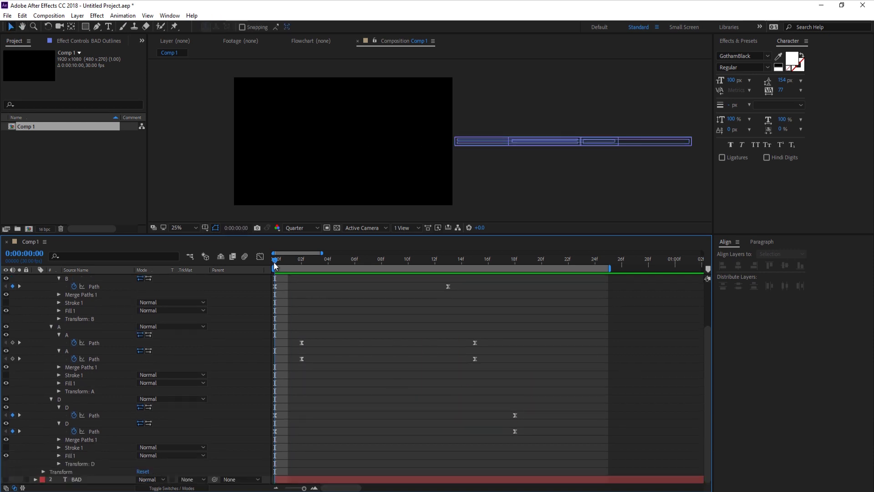
pyautogui.scroll(2, 280, 305)
pyautogui.moveTo(285, 288); pyautogui.dragTo(267, 332)
pyautogui.scroll(-2, 473, 353)
pyautogui.click(475, 284)
# Step: Preview the animation, then add a FEAR text layer centred in Comp 2
pyautogui.press('space')
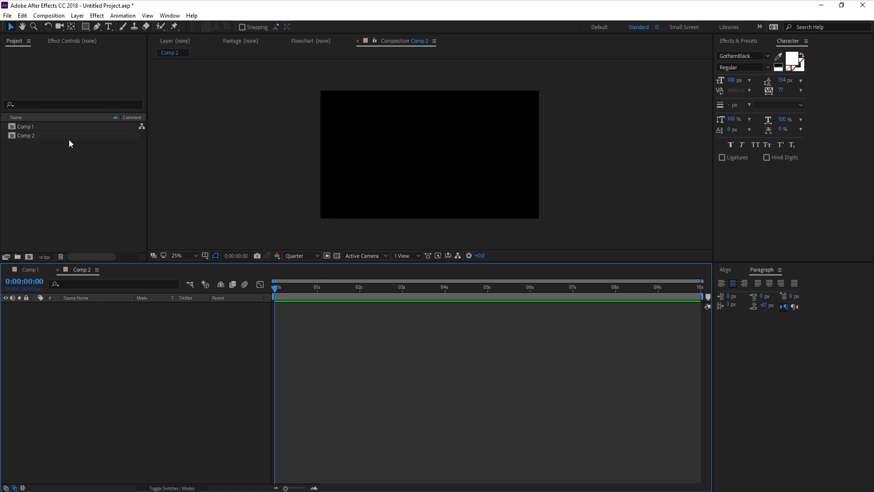
pyautogui.click(108, 26)
pyautogui.moveTo(361, 114); pyautogui.dragTo(500, 175)
pyautogui.write('FEAR')
pyautogui.press('KP_Enter')
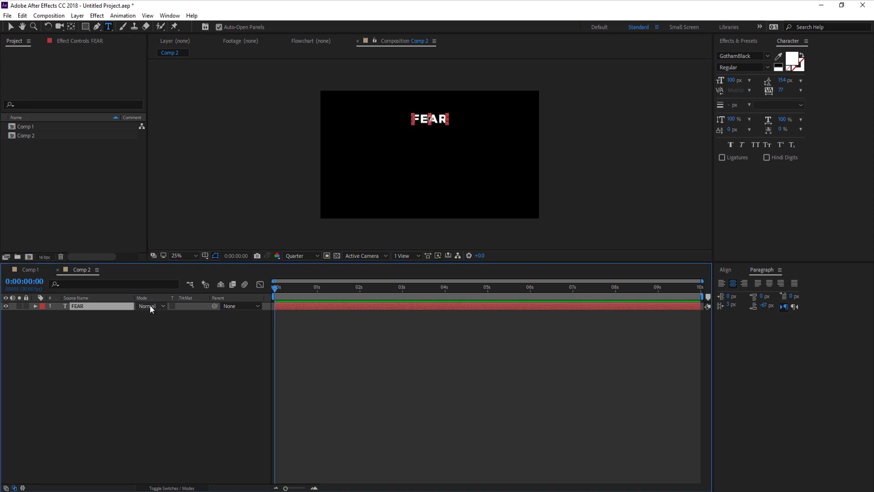
pyautogui.hotkey('ctrl', 'Home')
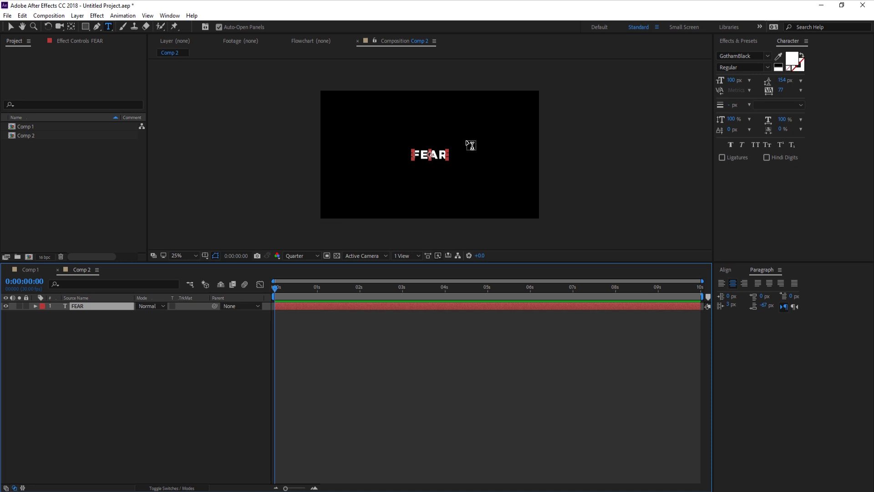
# Step: With the Selection tool and the viewer at 50%, open the FEAR text layer's context menu
pyautogui.press('v')
pyautogui.click(417, 216)
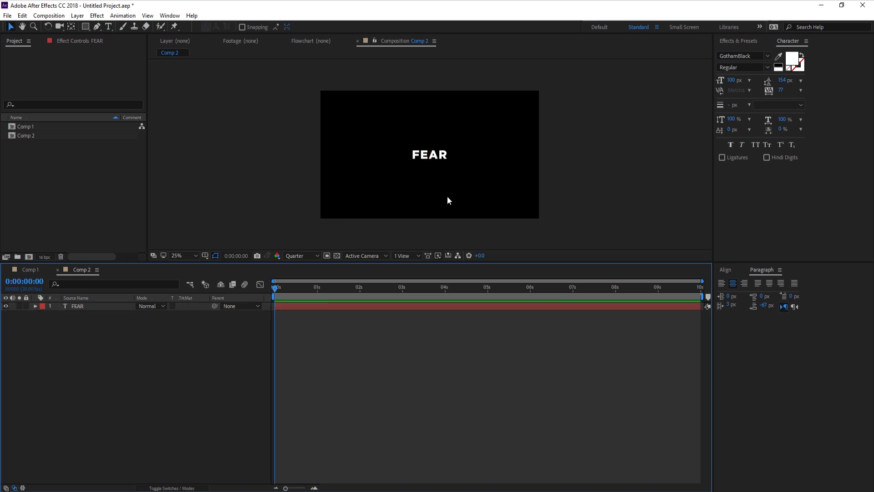
pyautogui.press('.')
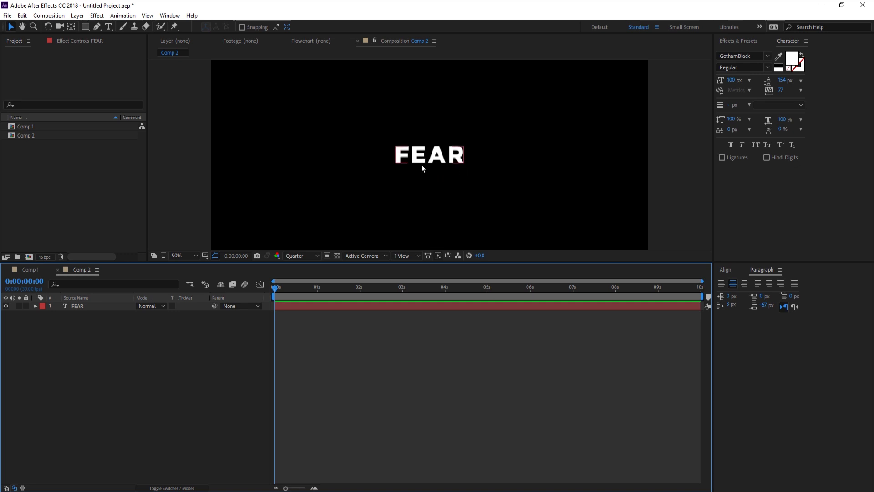
pyautogui.rightClick(91, 307)
# Step: Create shapes from the FEAR text and expand the new FEAR Outlines layer's F group
pyautogui.click(131, 355)
pyautogui.press('.')
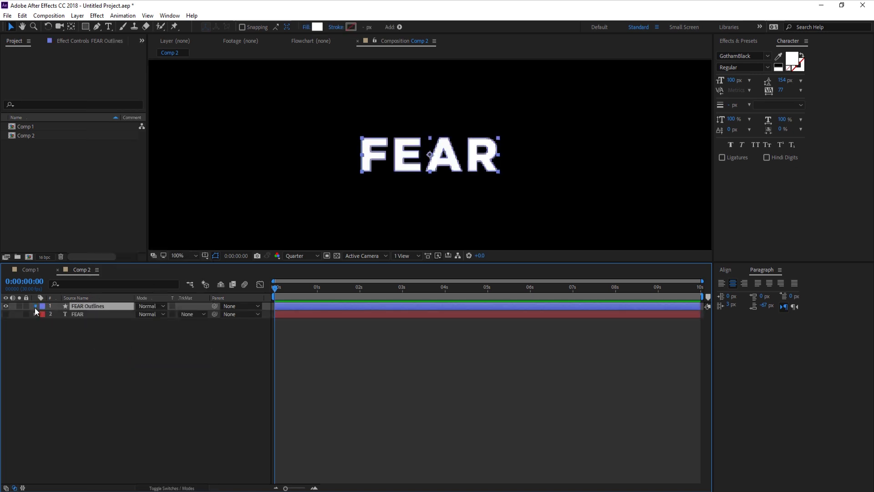
pyautogui.click(43, 315)
pyautogui.click(51, 322)
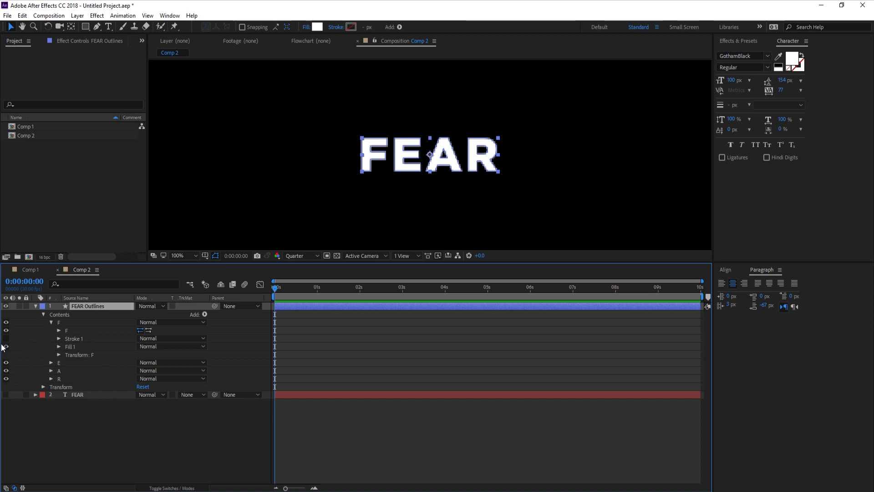
# Step: Filter properties by 'stroke wid' and turn on Stroke 1 for the F, E, A and R letters
pyautogui.click(119, 284)
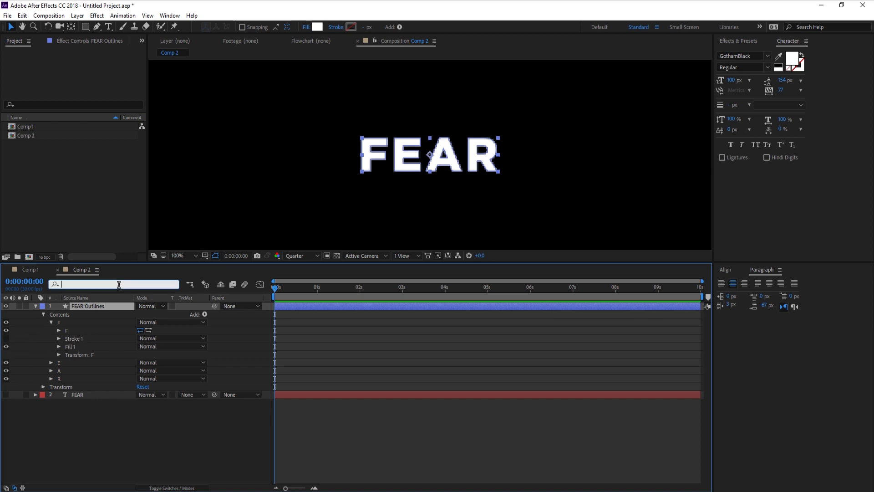
pyautogui.write('stroke wid')
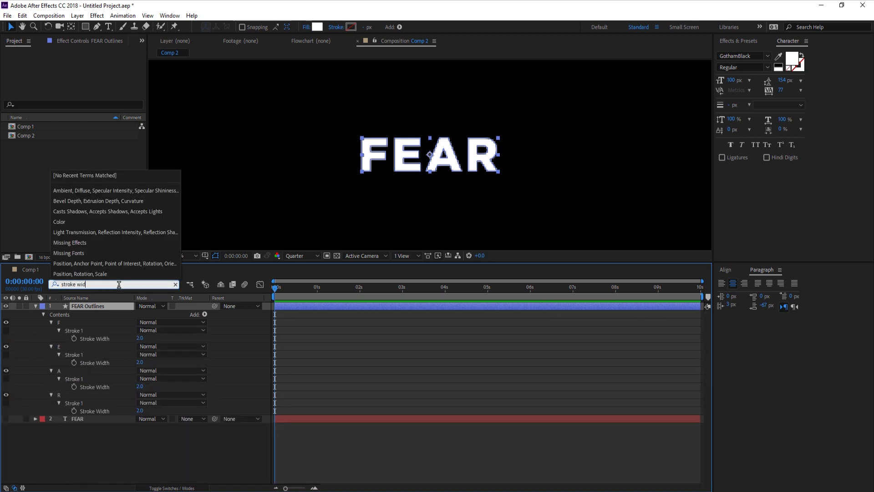
pyautogui.click(6, 330)
pyautogui.click(6, 354)
pyautogui.click(6, 378)
pyautogui.click(6, 403)
# Step: Set the stroke width of all four letters to 1.5 px
pyautogui.click(140, 339)
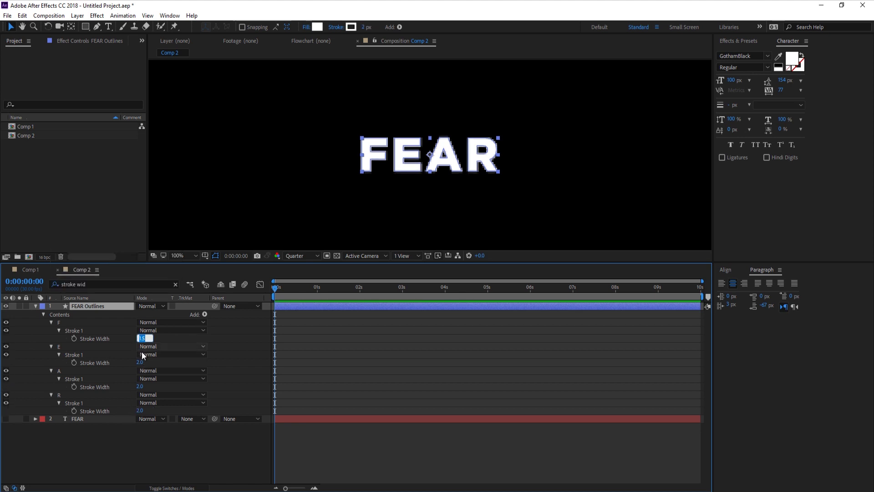
pyautogui.press('Tab')
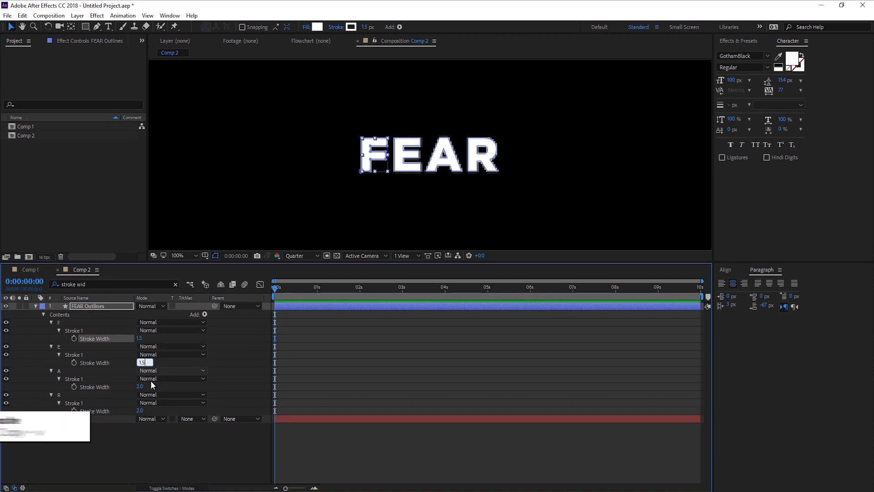
pyautogui.write('1.5')
pyautogui.press('Tab')
pyautogui.write('1.5')
pyautogui.press('Tab')
pyautogui.write('1.5')
pyautogui.click(160, 441)
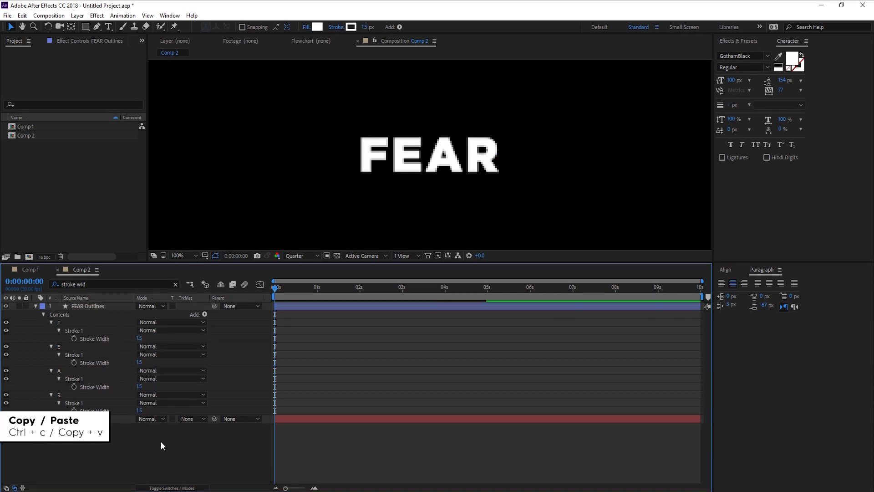
# Step: Filter by 'fill' and turn off the letters' Fill 1
pyautogui.click(111, 284)
pyautogui.write('fill')
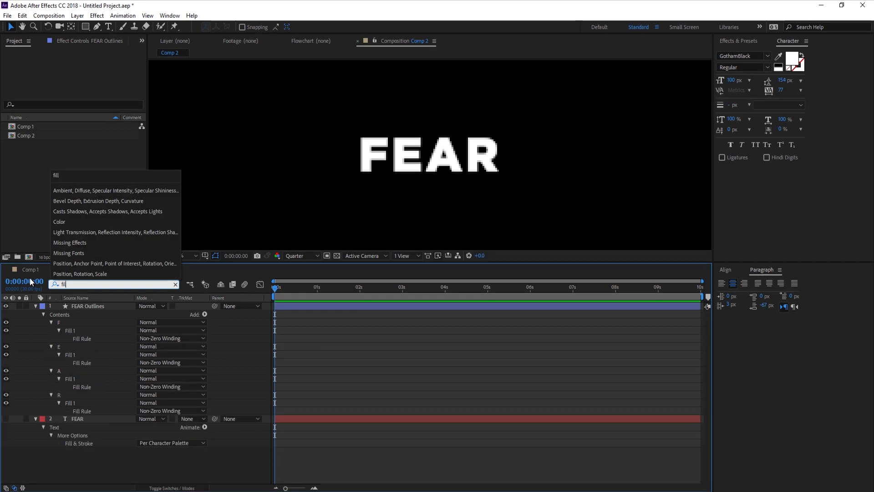
pyautogui.click(6, 354)
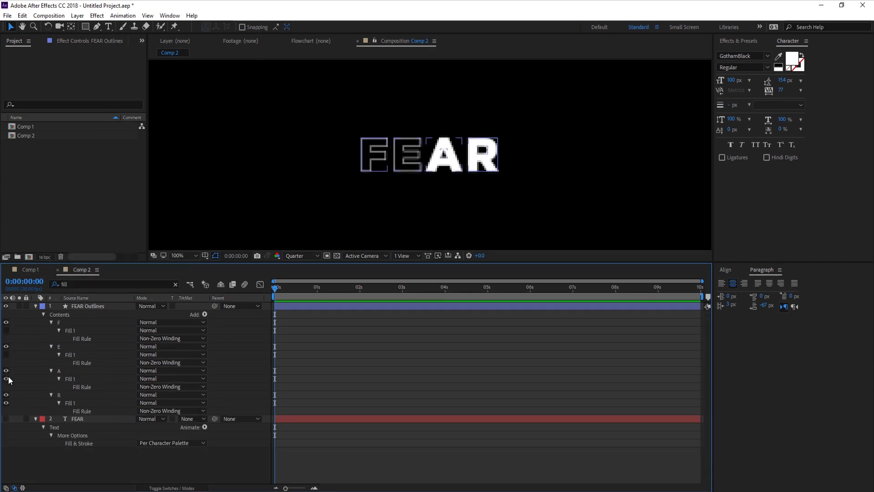
pyautogui.click(6, 378)
pyautogui.click(6, 402)
# Step: Set the preview resolution to Full and recentre the FEAR outlines
pyautogui.click(300, 256)
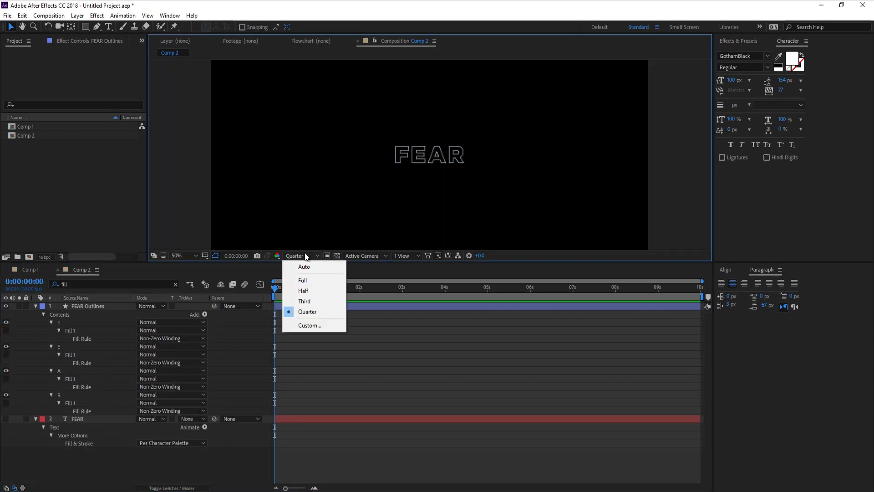
pyautogui.click(303, 279)
pyautogui.moveTo(373, 166); pyautogui.dragTo(305, 166)
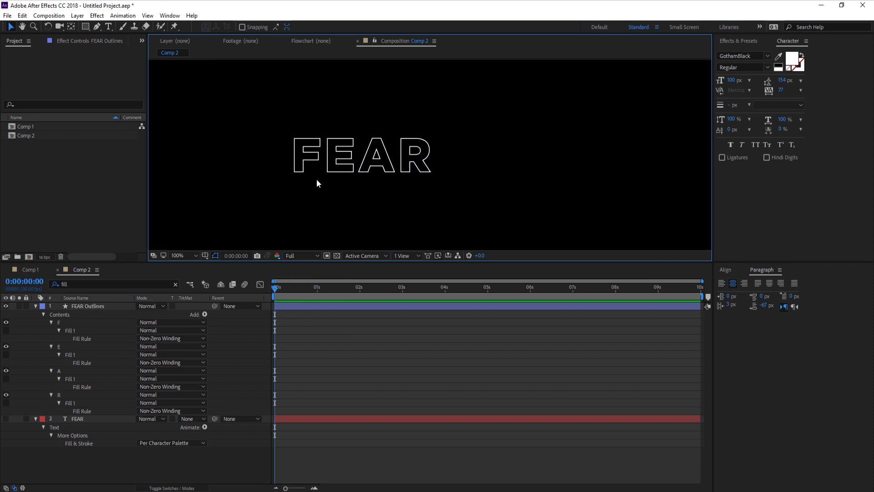
pyautogui.moveTo(399, 192); pyautogui.dragTo(438, 204)
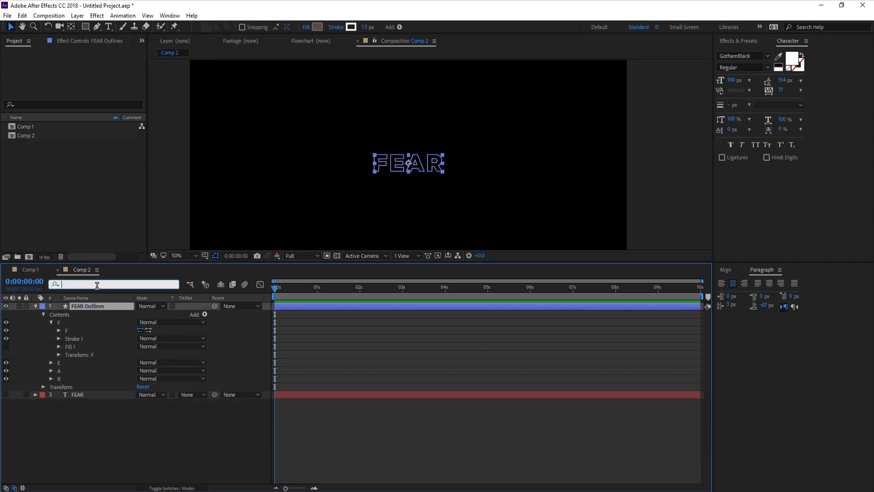
# Step: Filter by 'path' and move the Path keyframes to frame 20
pyautogui.write('path')
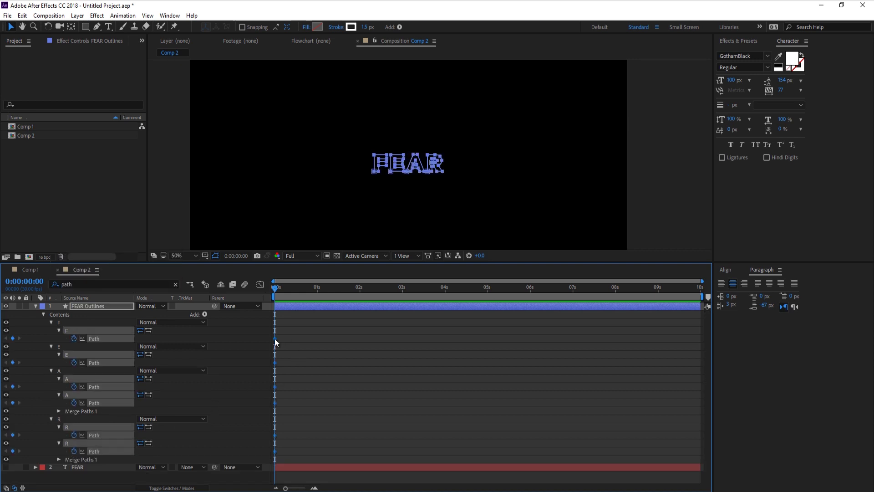
pyautogui.moveTo(274, 338); pyautogui.dragTo(316, 341)
pyautogui.press('=')
pyautogui.press('=')
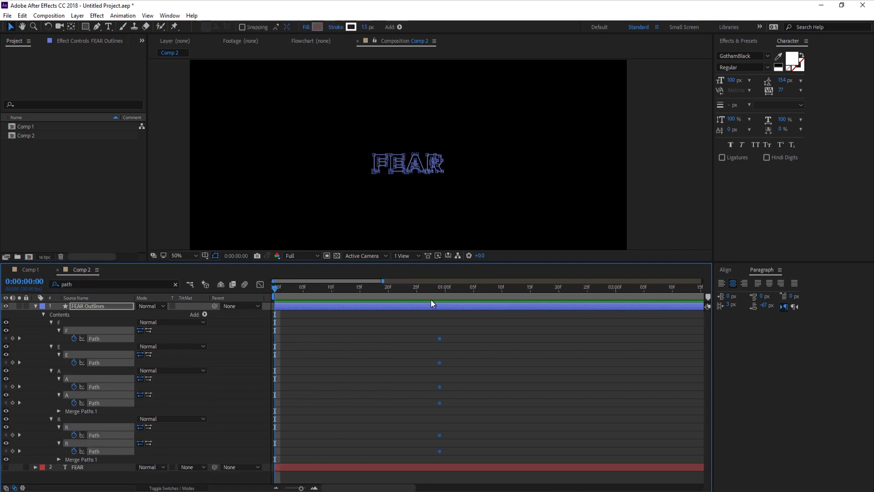
pyautogui.moveTo(405, 290); pyautogui.dragTo(389, 289)
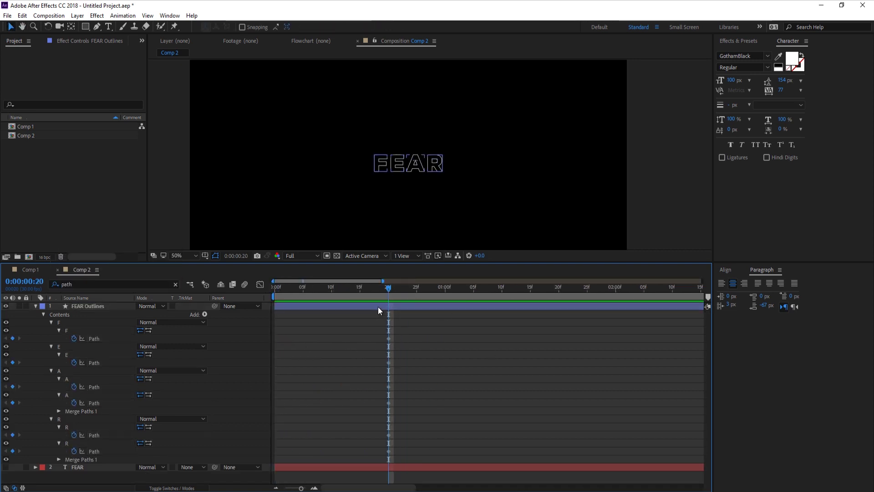
pyautogui.click(378, 305)
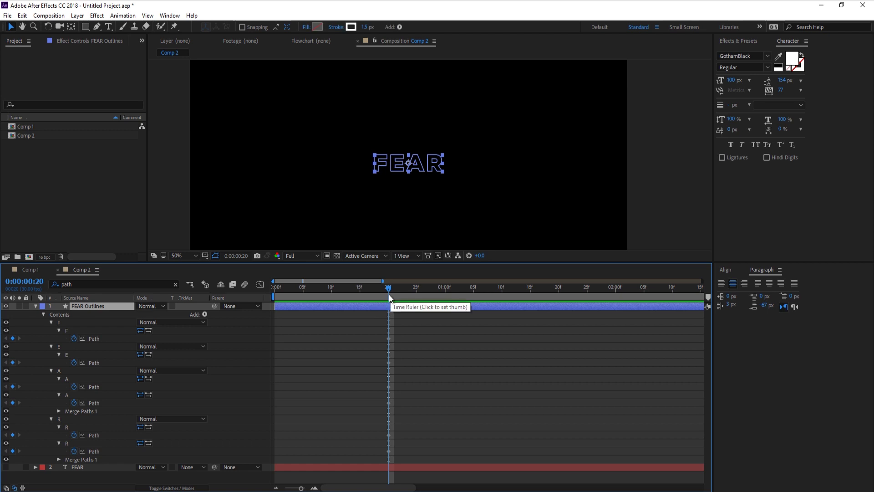
# Step: At frame 0, select all FEAR path points and drag them to the composition's right edge
pyautogui.moveTo(374, 289); pyautogui.dragTo(276, 287)
pyautogui.press('g')
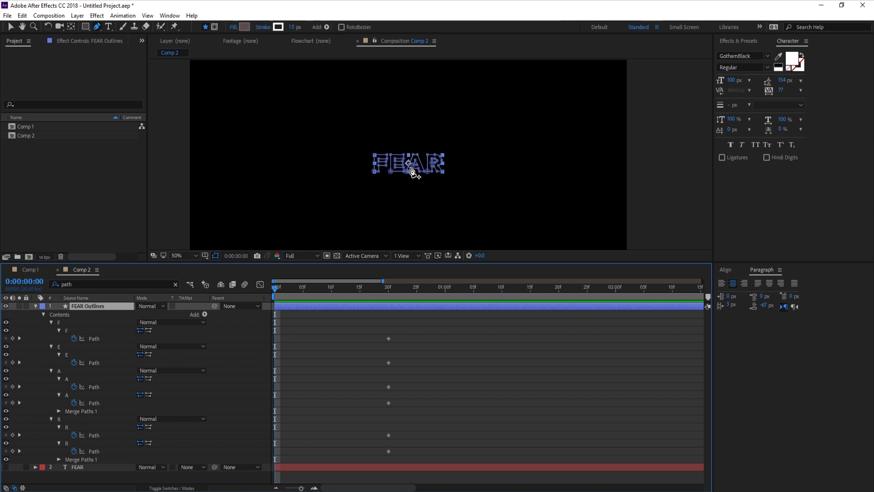
pyautogui.press('.')
pyautogui.press('.')
pyautogui.press(',')
pyautogui.press('v')
pyautogui.moveTo(259, 131); pyautogui.dragTo(551, 226)
pyautogui.press(',')
pyautogui.moveTo(392, 158); pyautogui.dragTo(663, 181)
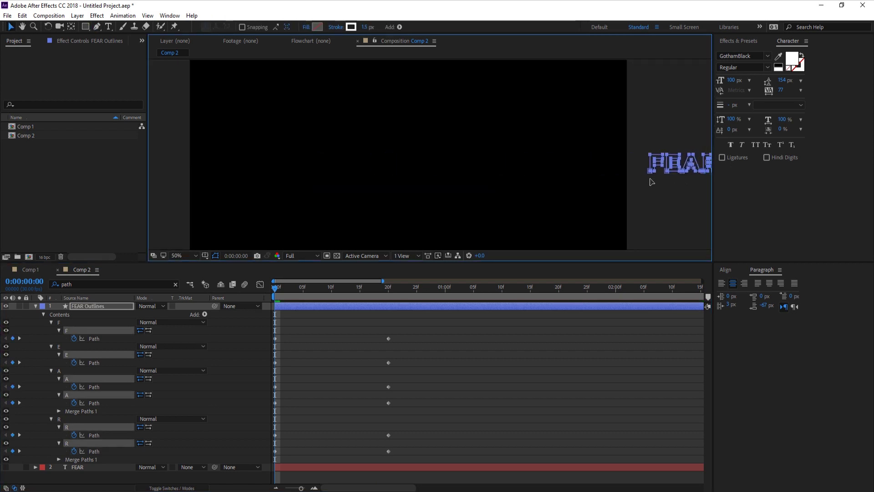
pyautogui.moveTo(276, 287); pyautogui.dragTo(388, 302)
pyautogui.moveTo(439, 328); pyautogui.dragTo(250, 466)
# Step: Make the selected Path keyframes hold keyframes
pyautogui.rightClick(387, 404)
pyautogui.click(417, 356)
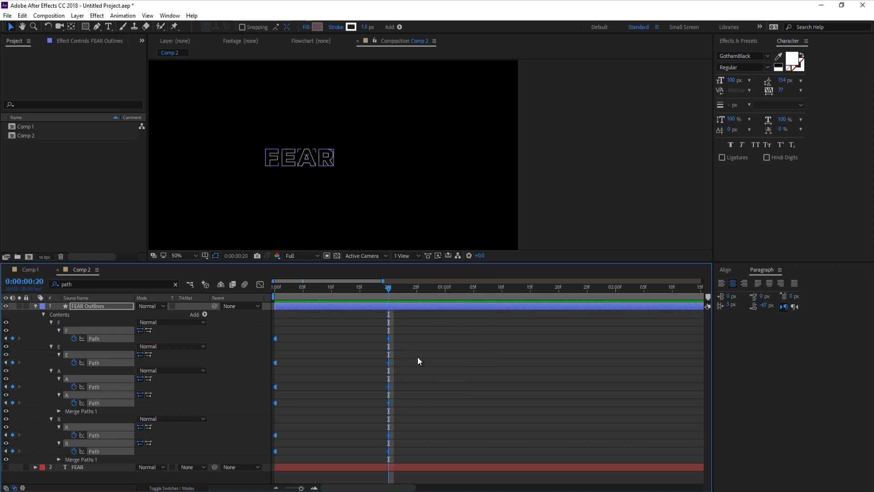
pyautogui.moveTo(378, 289); pyautogui.dragTo(389, 309)
pyautogui.click(390, 309)
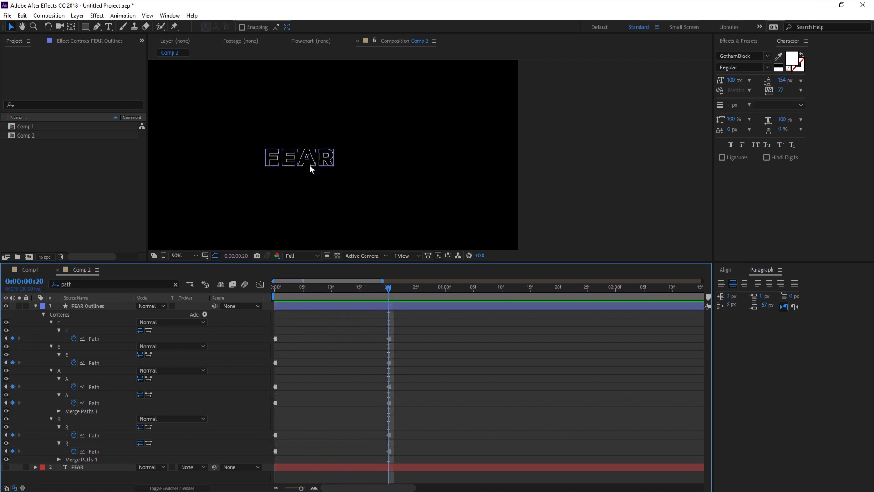
pyautogui.moveTo(376, 196); pyautogui.dragTo(461, 195)
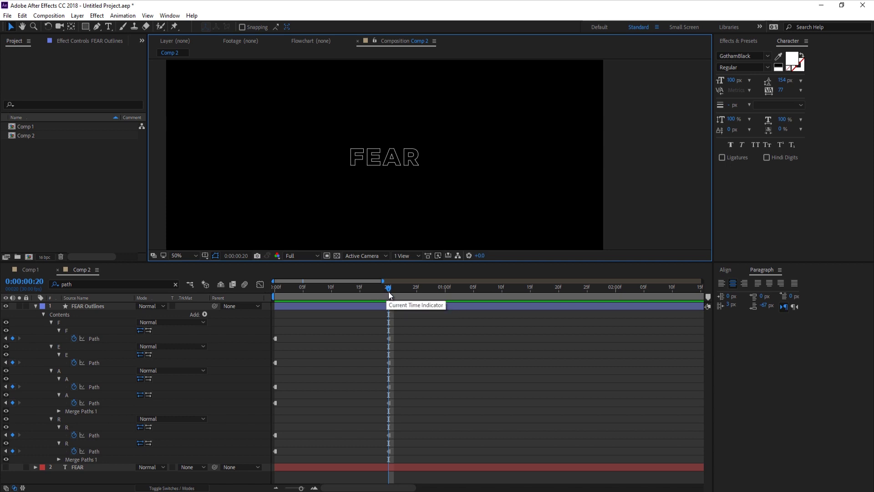
# Step: Scrub around frame 20 to check the letters jump into place
pyautogui.moveTo(379, 294)
pyautogui.mouseDown()
pyautogui.moveTo(352, 287)
pyautogui.moveTo(385, 294)
pyautogui.mouseUp()
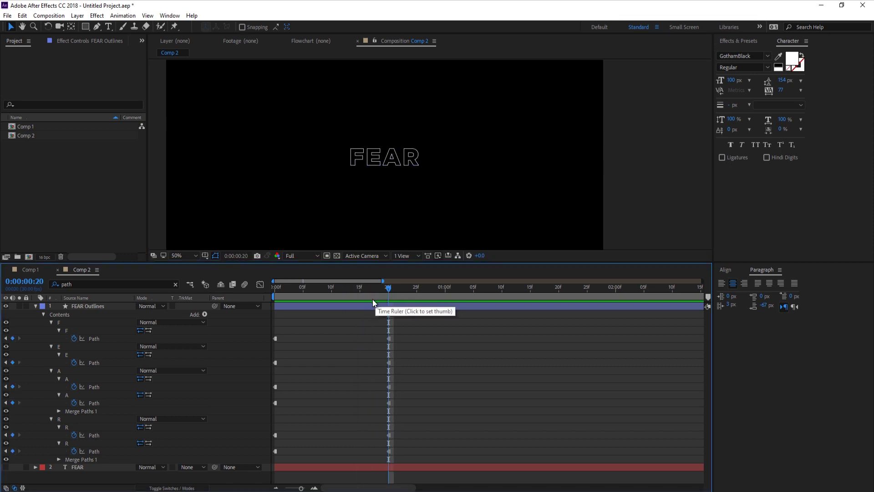
pyautogui.click(382, 326)
pyautogui.moveTo(389, 294)
pyautogui.mouseDown()
pyautogui.moveTo(336, 296)
pyautogui.moveTo(394, 295)
pyautogui.mouseUp()
pyautogui.click(384, 308)
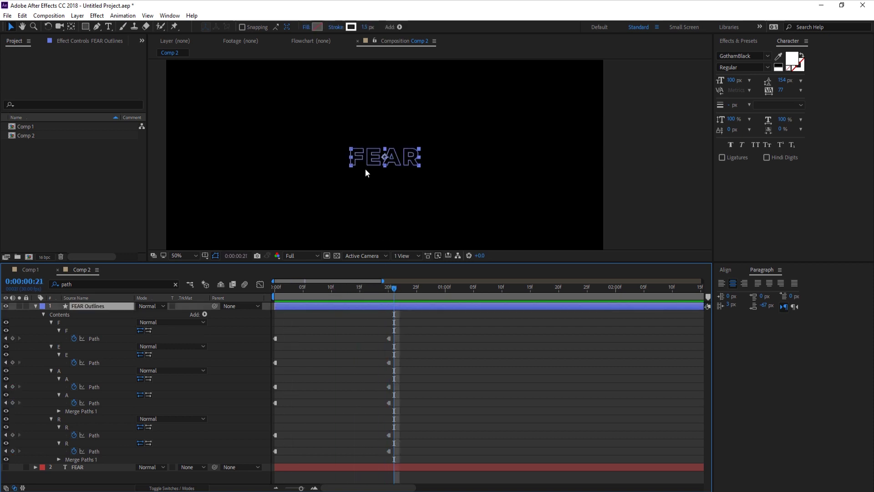
pyautogui.click(389, 293)
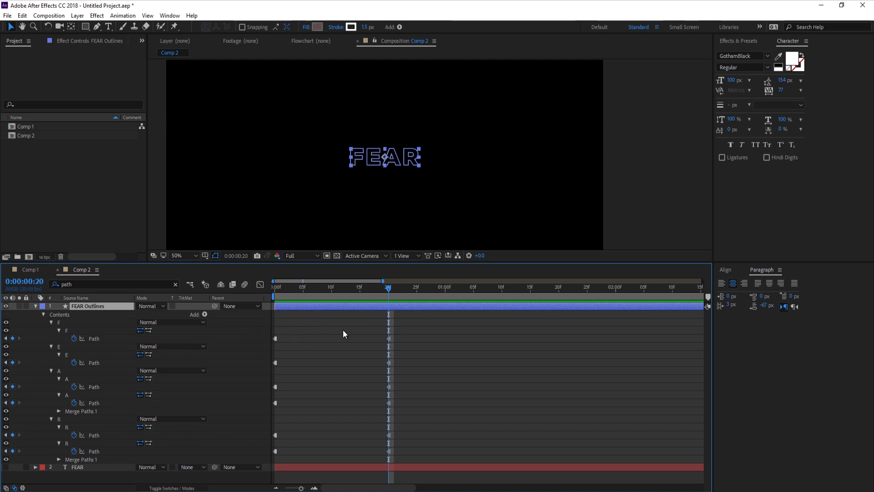
# Step: At frame 18, delete the frame-0 Path keyframes and show the path points
pyautogui.press('pageup')
pyautogui.press('pageup')
pyautogui.moveTo(294, 329); pyautogui.dragTo(254, 461)
pyautogui.press('Delete')
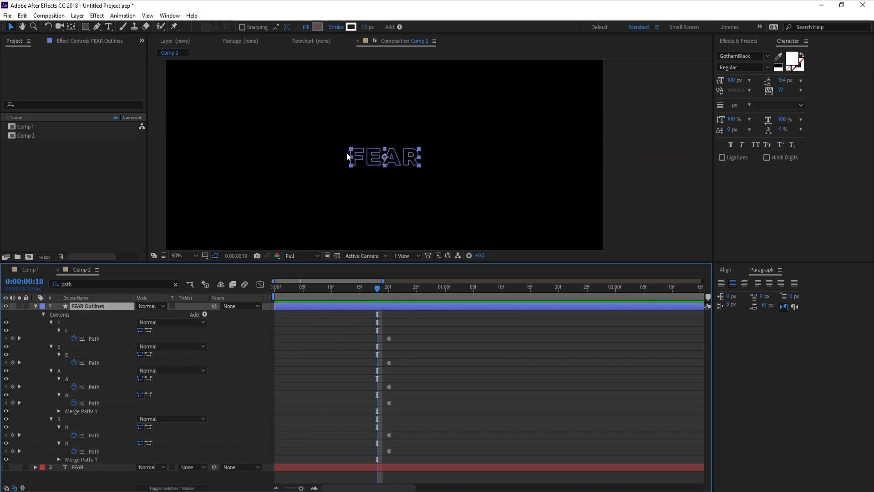
pyautogui.scroll(1, 349, 162)
pyautogui.press('g')
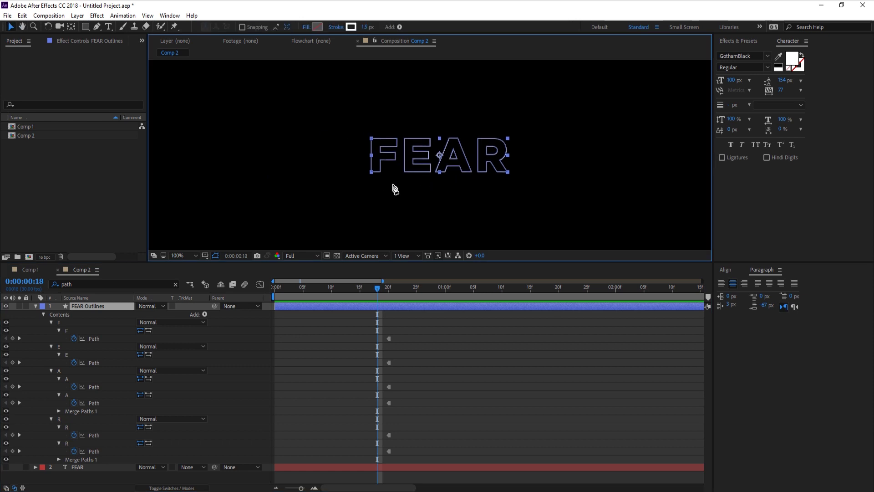
pyautogui.moveTo(390, 156); pyautogui.dragTo(381, 184)
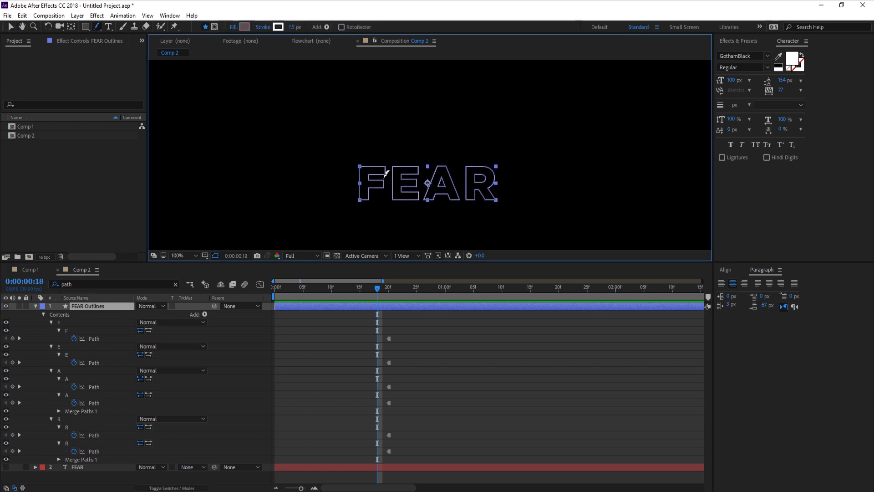
# Step: At frame 17, stretch the F's top points far upward
pyautogui.press('pageup')
pyautogui.click(369, 175)
pyautogui.press('v')
pyautogui.moveTo(347, 157); pyautogui.dragTo(386, 148)
pyautogui.moveTo(386, 109); pyautogui.dragTo(386, 61)
pyautogui.moveTo(387, 62); pyautogui.dragTo(379, 22)
# Step: At frame 15, raise the F's middle bar points
pyautogui.press('pageup')
pyautogui.press('pageup')
pyautogui.moveTo(357, 168); pyautogui.dragTo(353, 93)
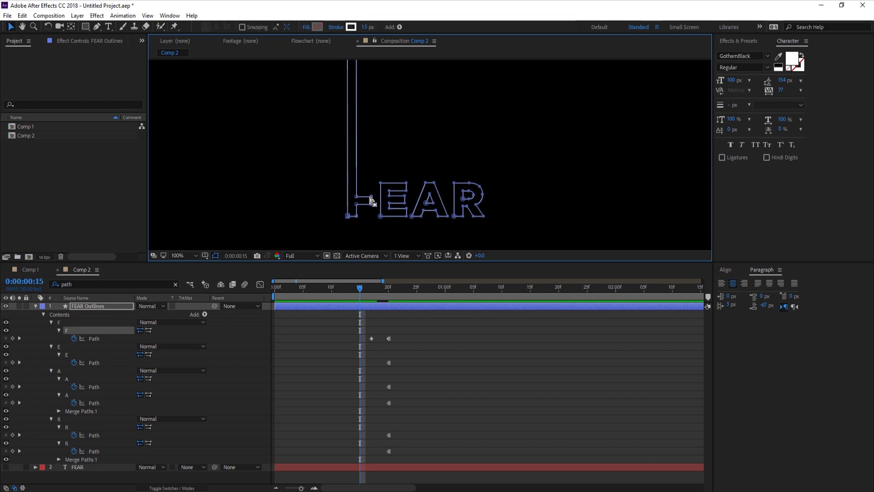
pyautogui.moveTo(377, 191); pyautogui.dragTo(370, 59)
pyautogui.moveTo(370, 61); pyautogui.dragTo(362, 178)
pyautogui.moveTo(363, 181); pyautogui.dragTo(363, 53)
# Step: At frame 13 and earlier frames, raise the F's middle bars and bottom points
pyautogui.press('pageup')
pyautogui.press('pageup')
pyautogui.moveTo(366, 113); pyautogui.dragTo(361, 234)
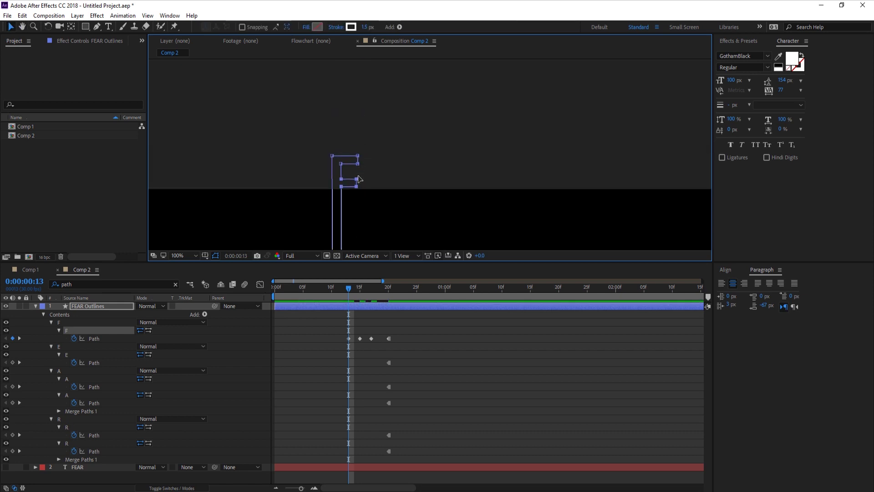
pyautogui.scroll(-1, 376, 201)
pyautogui.press('pageup')
pyautogui.press('pageup')
pyautogui.moveTo(367, 193); pyautogui.dragTo(388, 172)
pyautogui.moveTo(384, 173); pyautogui.dragTo(380, 153)
pyautogui.press('pageup')
pyautogui.press('pageup')
pyautogui.press('pageup')
pyautogui.press('pageup')
# Step: Make the six F path keyframes hold keyframes and shift them a few frames earlier
pyautogui.press('/')
pyautogui.moveTo(314, 288)
pyautogui.mouseDown()
pyautogui.moveTo(357, 293)
pyautogui.moveTo(325, 293)
pyautogui.mouseUp()
pyautogui.moveTo(306, 326); pyautogui.dragTo(372, 338)
pyautogui.rightClick(373, 338)
pyautogui.click(400, 415)
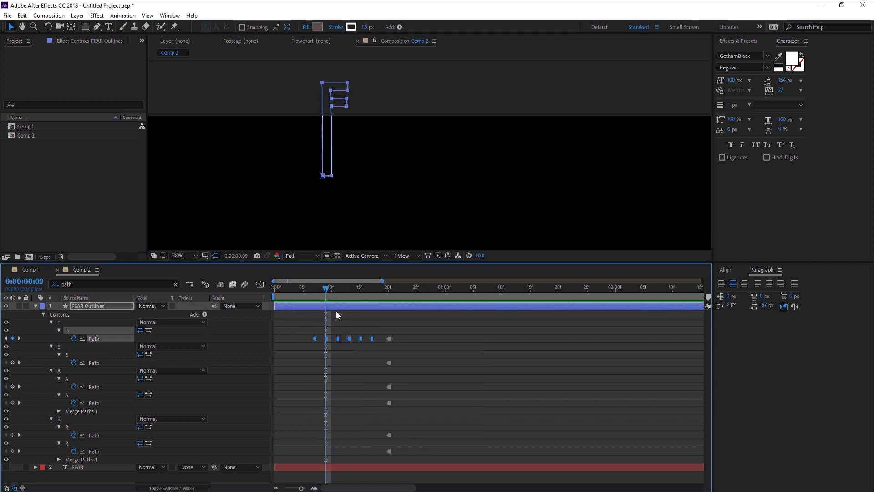
pyautogui.moveTo(315, 337); pyautogui.dragTo(276, 341)
# Step: Scrub between frames 10 and 13 to review the F stretching
pyautogui.moveTo(336, 290); pyautogui.dragTo(350, 293)
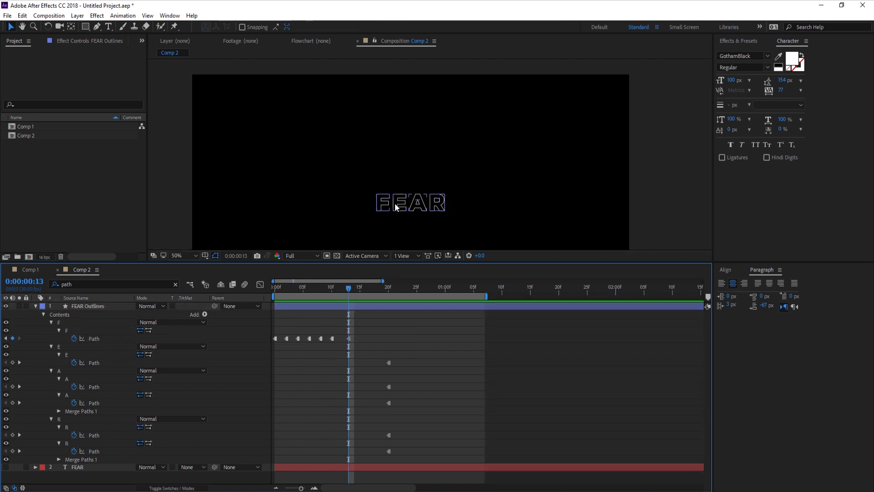
pyautogui.click(395, 207)
pyautogui.press('pageup')
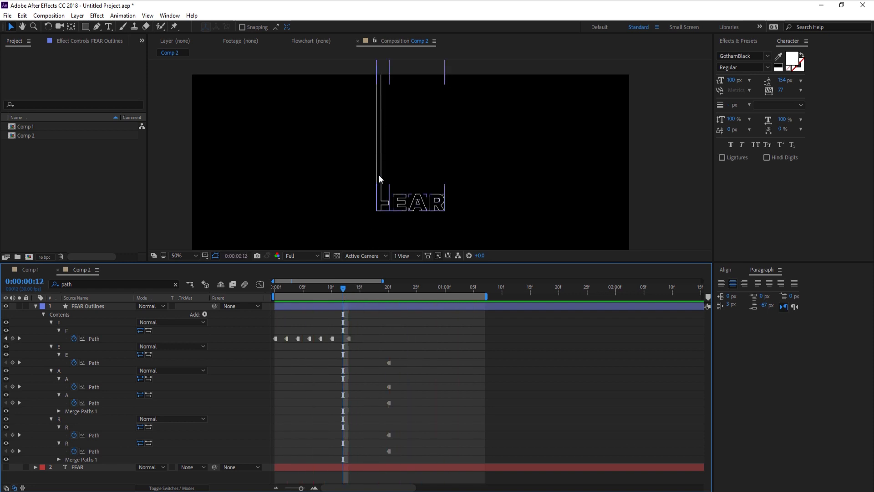
pyautogui.click(331, 290)
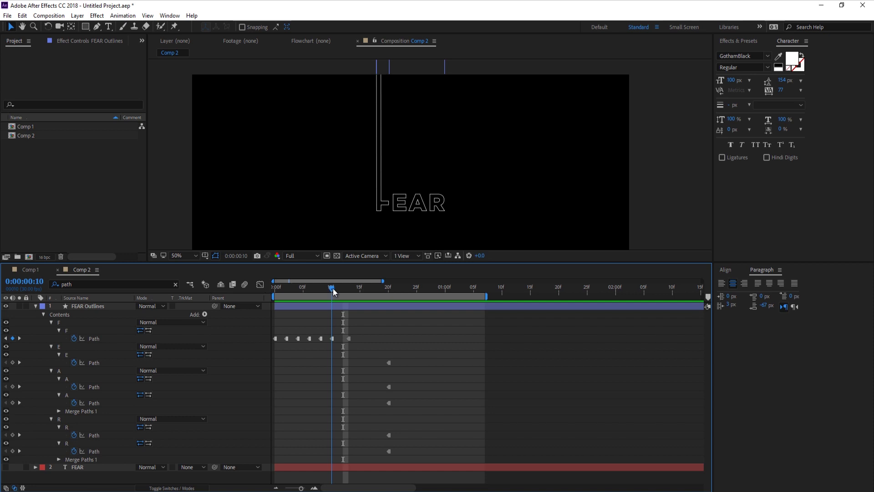
pyautogui.moveTo(333, 288)
pyautogui.mouseDown()
pyautogui.moveTo(348, 289)
pyautogui.moveTo(336, 293)
pyautogui.mouseUp()
# Step: Move the F's last keyframe from 14f to 16f
pyautogui.moveTo(349, 339); pyautogui.dragTo(355, 338)
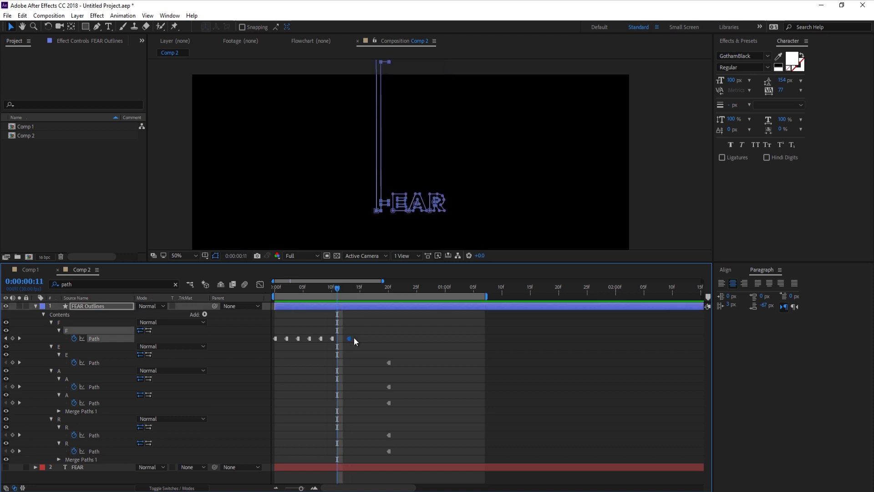
pyautogui.moveTo(335, 288); pyautogui.dragTo(343, 289)
pyautogui.scroll(2, 393, 68)
pyautogui.moveTo(392, 90); pyautogui.dragTo(385, 159)
pyautogui.moveTo(355, 338); pyautogui.dragTo(367, 338)
# Step: At frame 14, pull the F's top points down, then preview the animation
pyautogui.press('pagedown')
pyautogui.press('pagedown')
pyautogui.moveTo(387, 155); pyautogui.dragTo(385, 215)
pyautogui.click(371, 292)
pyautogui.click(376, 321)
pyautogui.press('space')
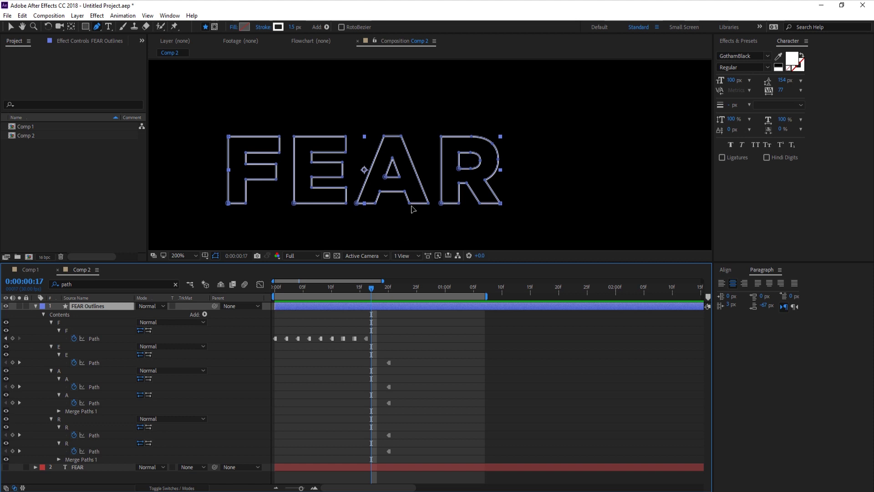
# Step: Stretch the E outline's path sideways to add stepped keyframes
pyautogui.moveTo(360, 192); pyautogui.dragTo(426, 188)
pyautogui.press('v')
pyautogui.moveTo(388, 363); pyautogui.dragTo(332, 363)
pyautogui.click(320, 289)
pyautogui.moveTo(360, 198); pyautogui.dragTo(329, 198)
pyautogui.scroll(-1, 405, 160)
pyautogui.click(304, 289)
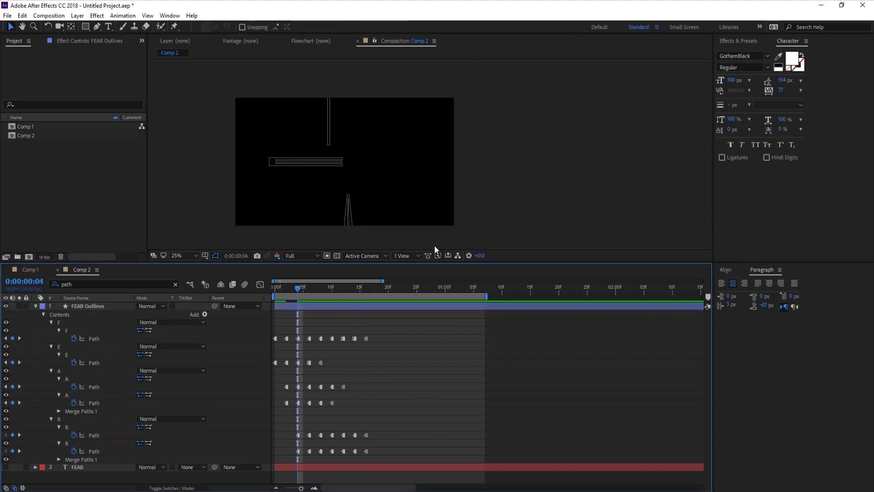
# Step: Scrub from frame 21 back to frame 8 and select the E path keyframes
pyautogui.click(395, 291)
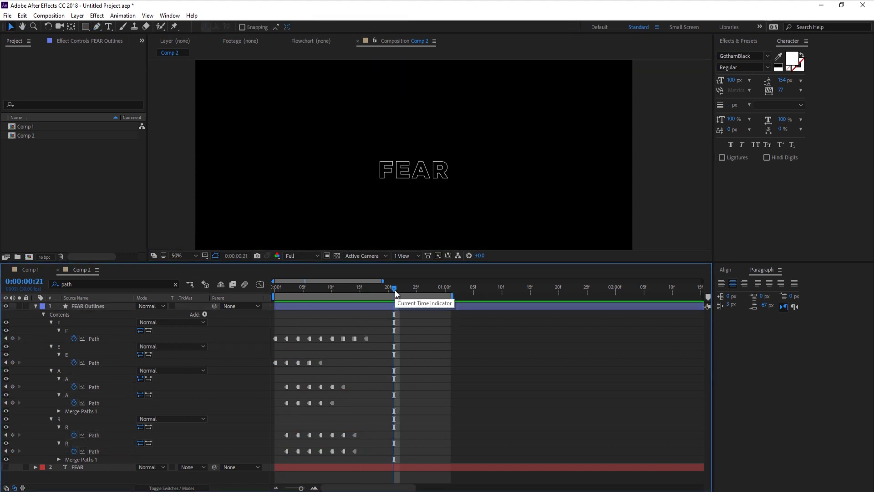
pyautogui.moveTo(395, 290); pyautogui.dragTo(360, 304)
pyautogui.moveTo(342, 356); pyautogui.dragTo(278, 367)
pyautogui.click(321, 289)
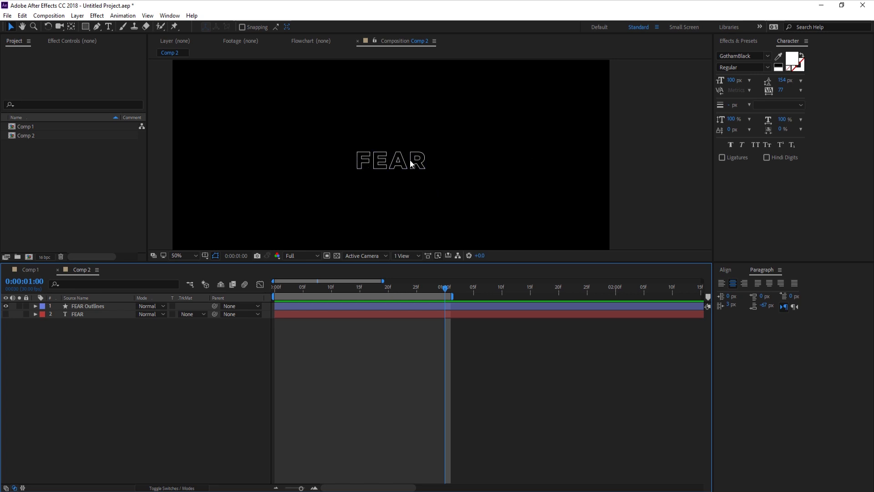
# Step: Duplicate FEAR Outlines with Ctrl+D and select the FEAR Outlines 2 copy
pyautogui.click(116, 308)
pyautogui.hotkey('ctrl', 'd')
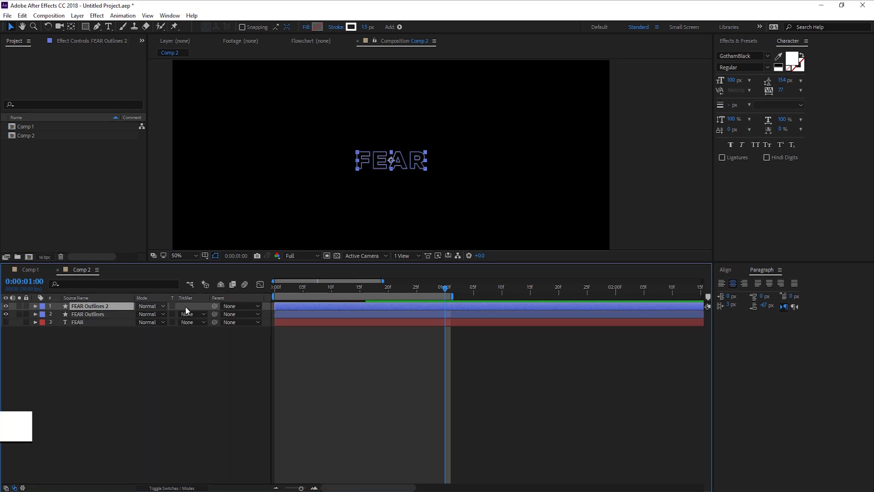
pyautogui.click(25, 18)
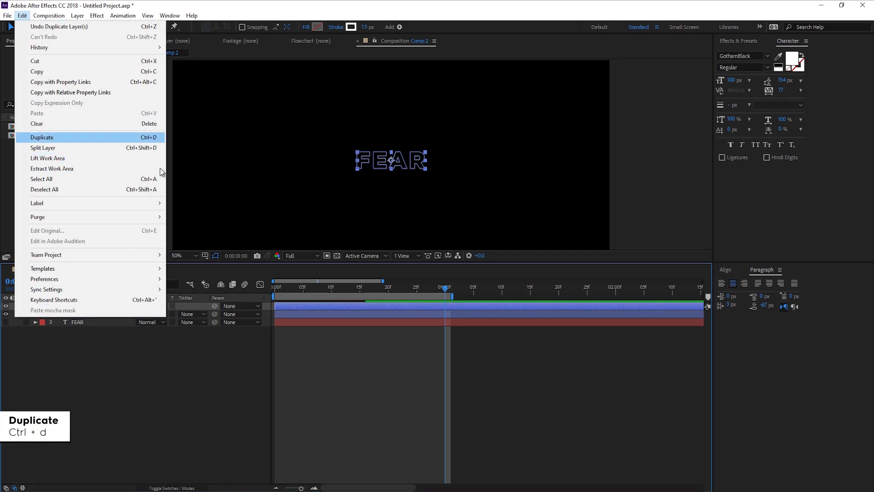
pyautogui.click(421, 334)
pyautogui.click(110, 306)
# Step: Filter by 'fill' and turn on the copy's letter fills
pyautogui.click(123, 284)
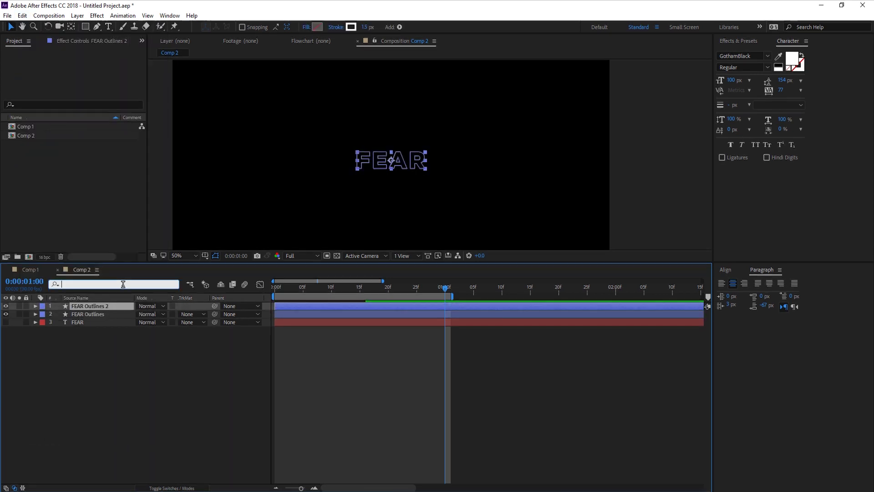
pyautogui.write('fill')
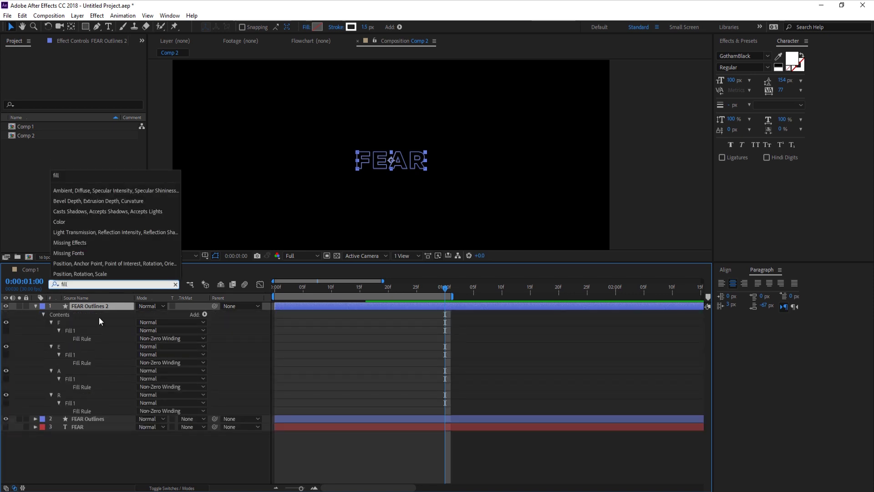
pyautogui.click(6, 330)
pyautogui.click(6, 403)
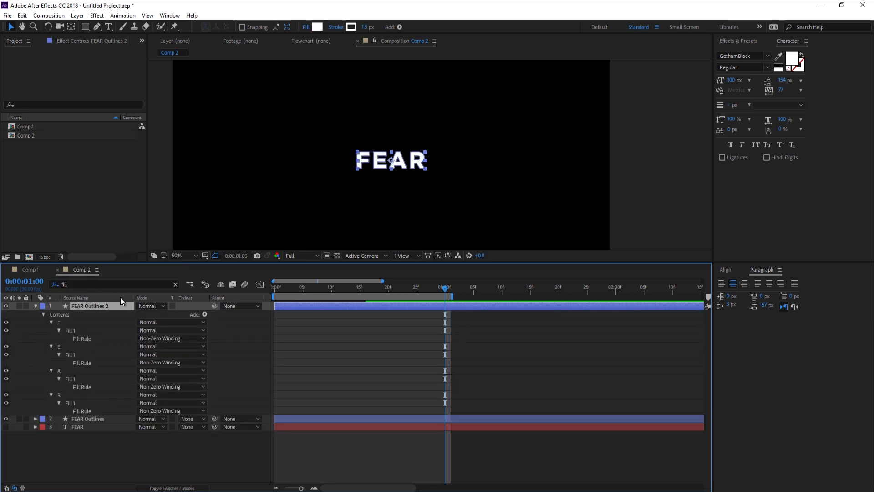
# Step: Filter by 'stroke' and turn off the copy's letter strokes
pyautogui.click(121, 284)
pyautogui.write('stroke')
pyautogui.click(6, 330)
pyautogui.click(6, 354)
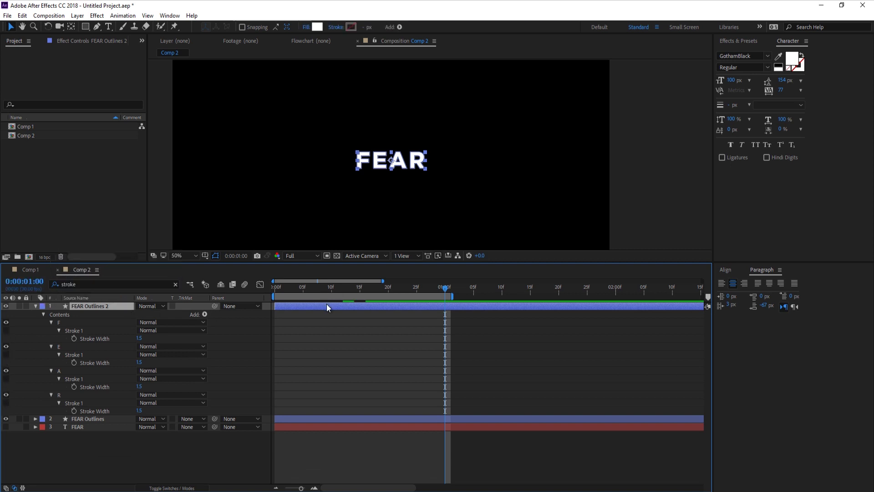
# Step: Duplicate FEAR Outlines 2 and set its track matte to Alpha Inverted using the copy above
pyautogui.hotkey('ctrl', 'd')
pyautogui.click(135, 313)
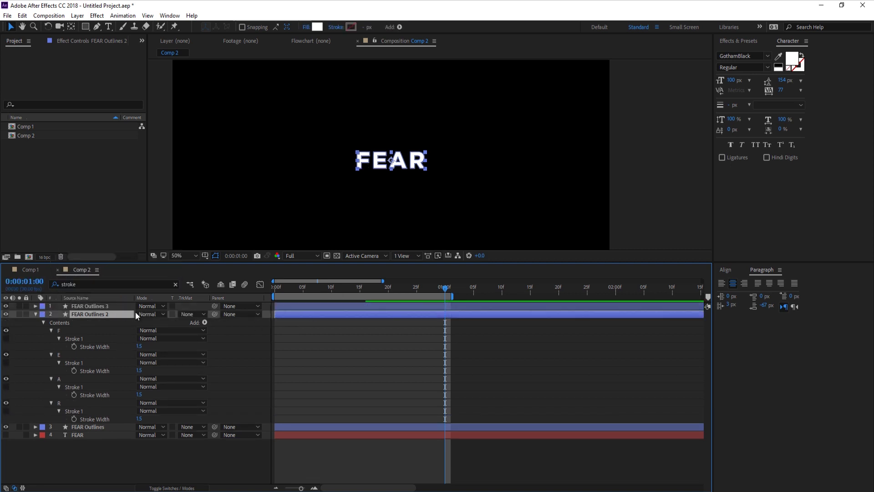
pyautogui.click(197, 314)
pyautogui.click(209, 348)
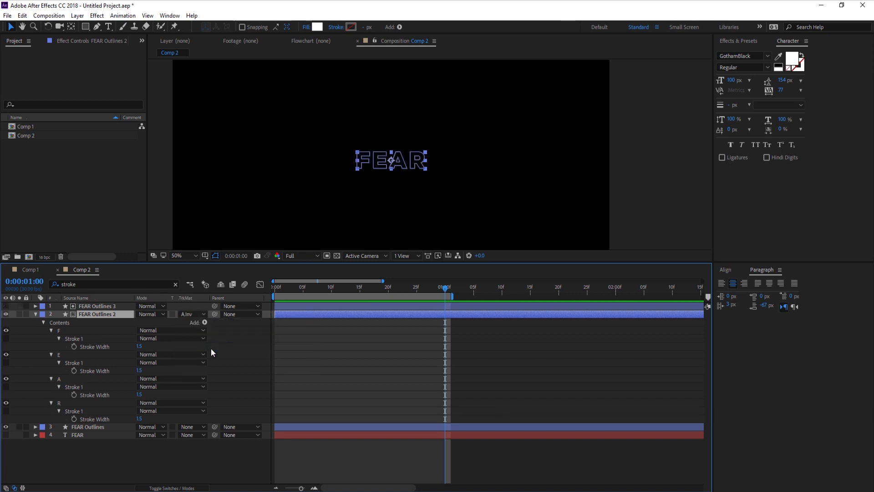
# Step: Offset FEAR Outlines 2 so it starts one frame later
pyautogui.click(101, 316)
pyautogui.press('/')
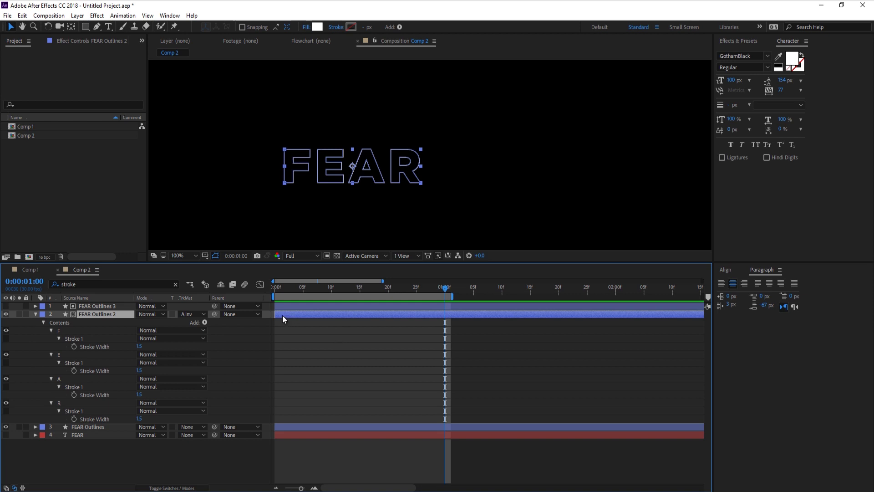
pyautogui.press('F2')
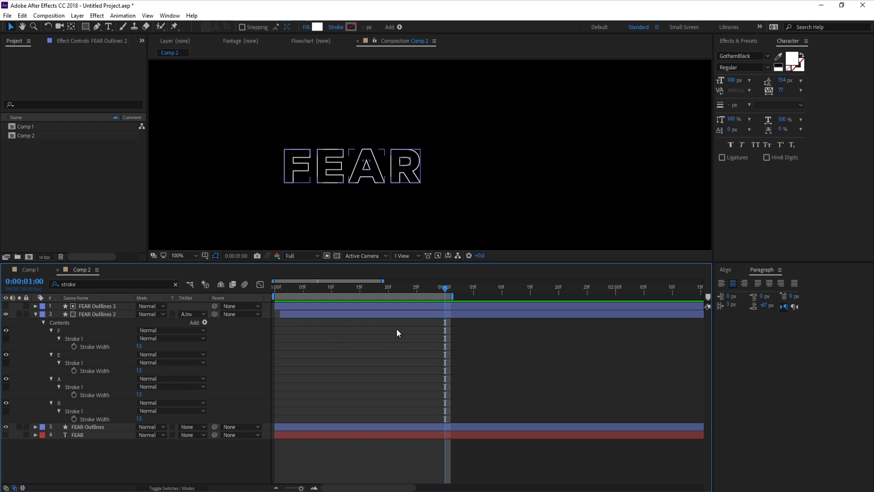
# Step: Scrub between frames 7 and 13 to compare FEAR Outlines 2 and 3, then deselect all layers
pyautogui.moveTo(389, 287)
pyautogui.mouseDown()
pyautogui.moveTo(313, 288)
pyautogui.moveTo(349, 291)
pyautogui.mouseUp()
pyautogui.press('space')
pyautogui.moveTo(621, 170); pyautogui.dragTo(565, 167)
pyautogui.moveTo(348, 288); pyautogui.dragTo(321, 294)
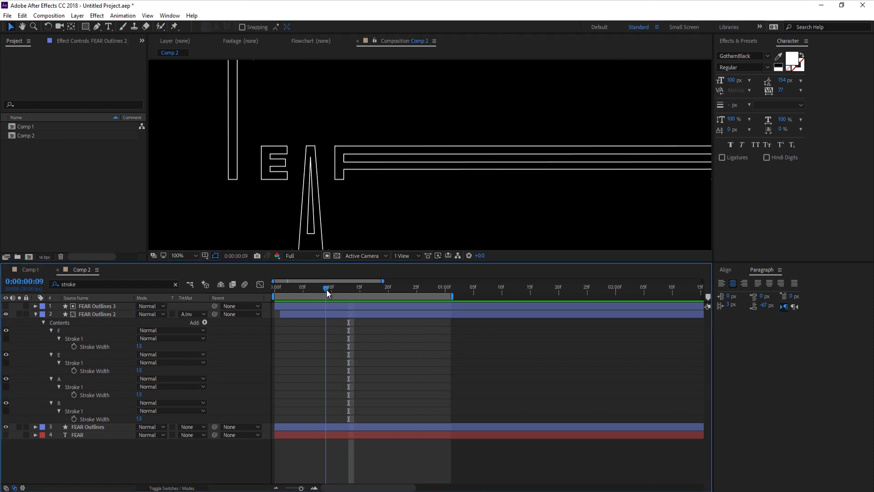
pyautogui.moveTo(328, 294); pyautogui.dragTo(335, 294)
pyautogui.click(176, 315)
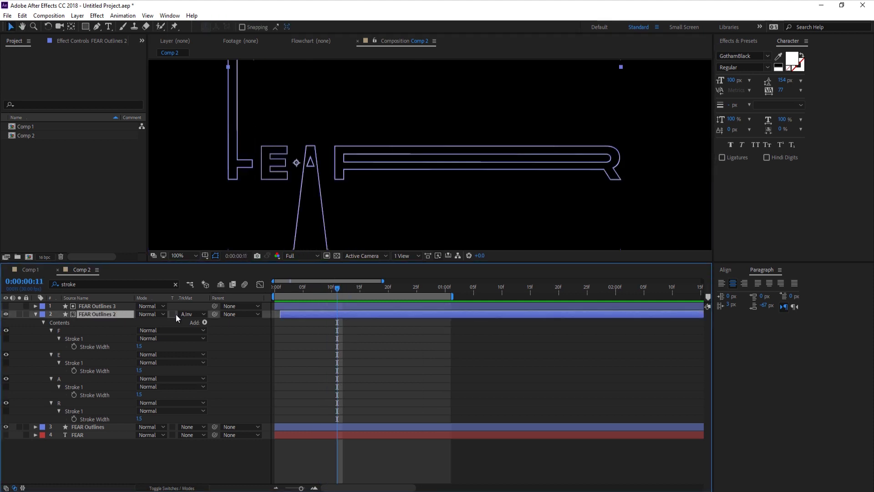
pyautogui.click(109, 306)
pyautogui.moveTo(338, 288); pyautogui.dragTo(343, 291)
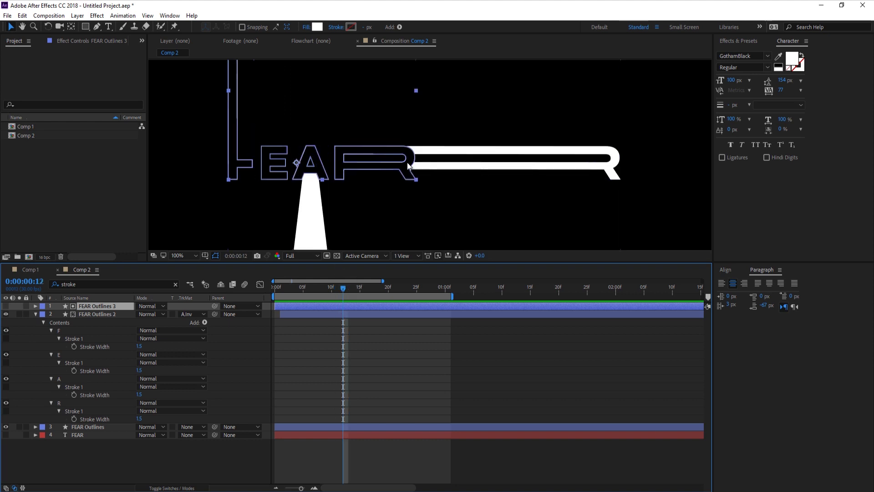
pyautogui.click(394, 341)
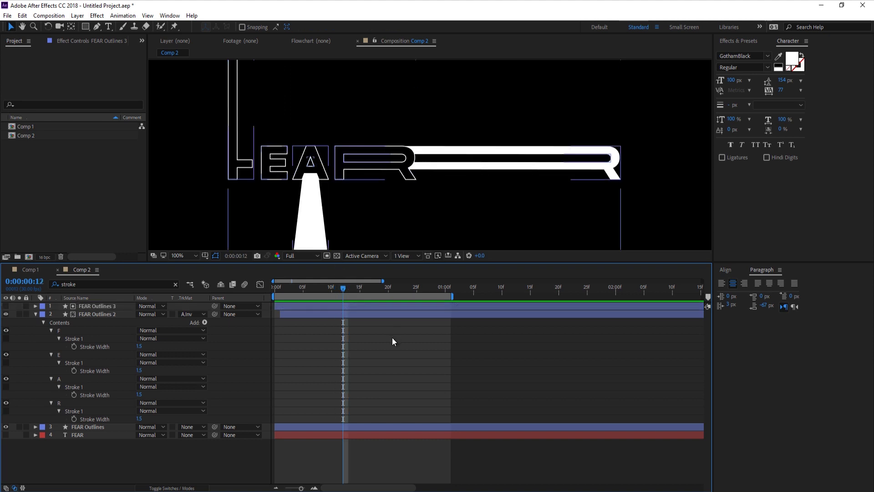
pyautogui.press('u')
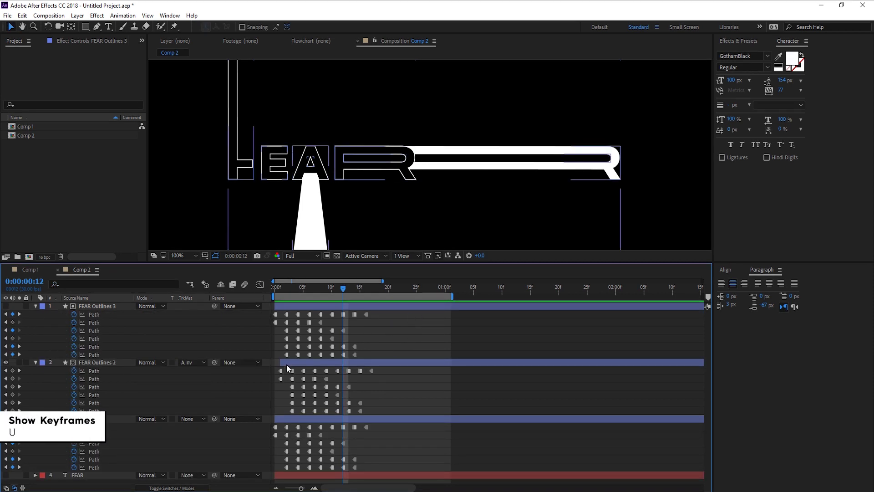